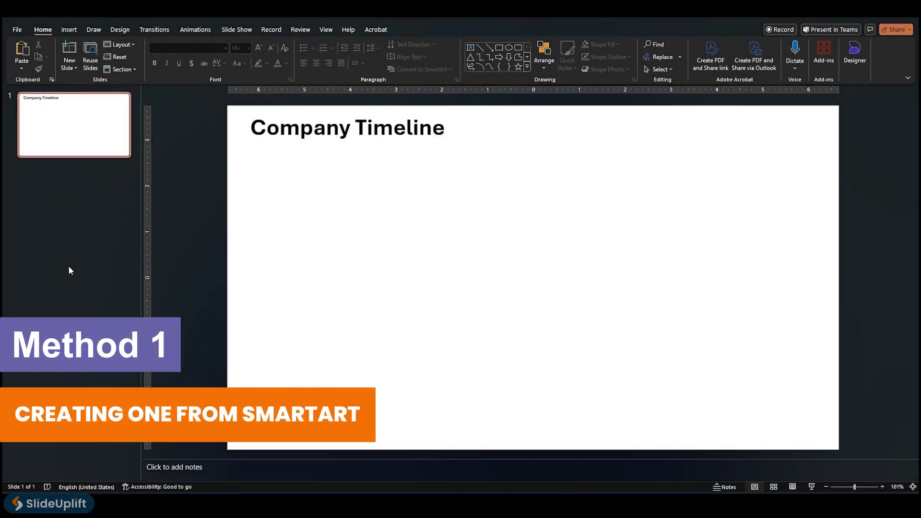
Step: Insert a Process > Basic Timeline SmartArt graphic onto the Company Timeline slide
{"action": "left_click", "coordinate": [68, 30]}
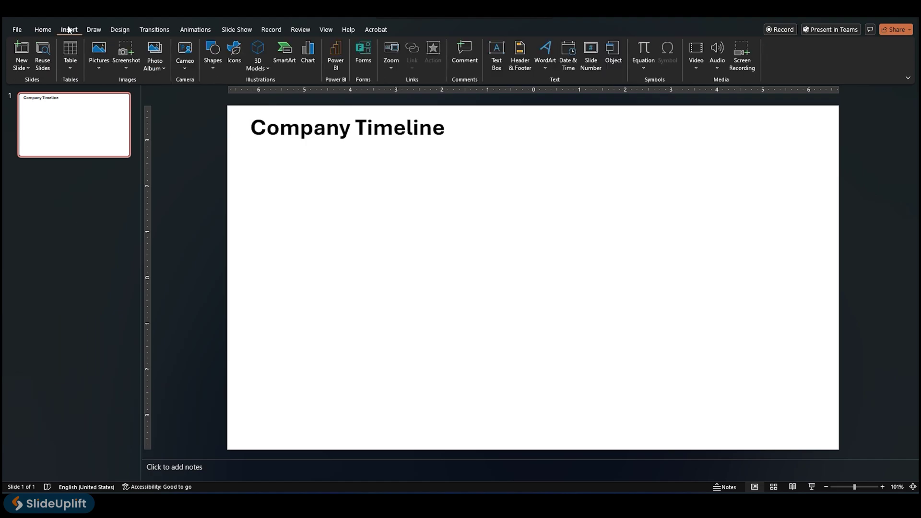
{"action": "left_click", "coordinate": [293, 56]}
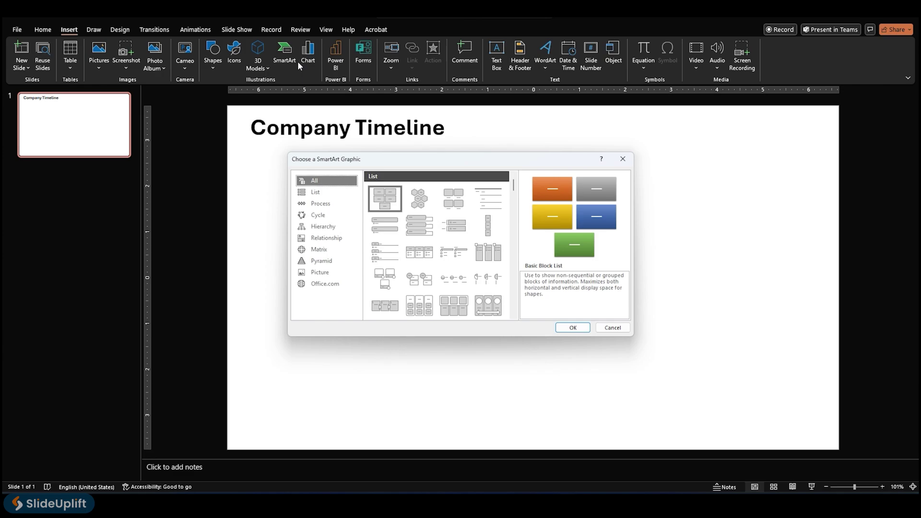
{"action": "left_click", "coordinate": [329, 205]}
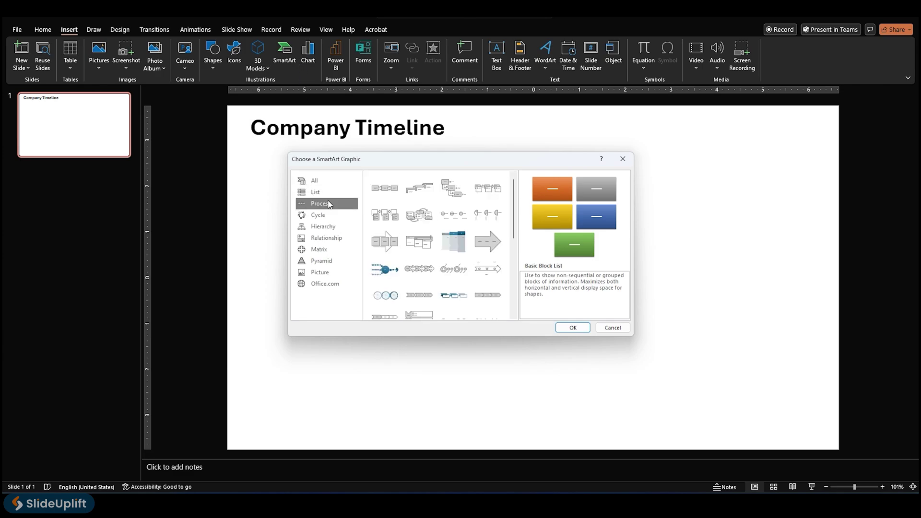
{"action": "left_click", "coordinate": [494, 271]}
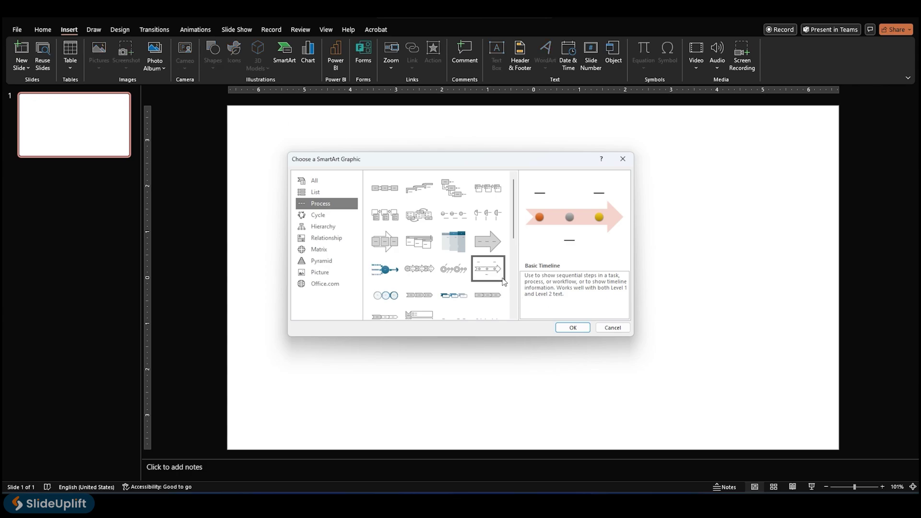
{"action": "left_click", "coordinate": [463, 280]}
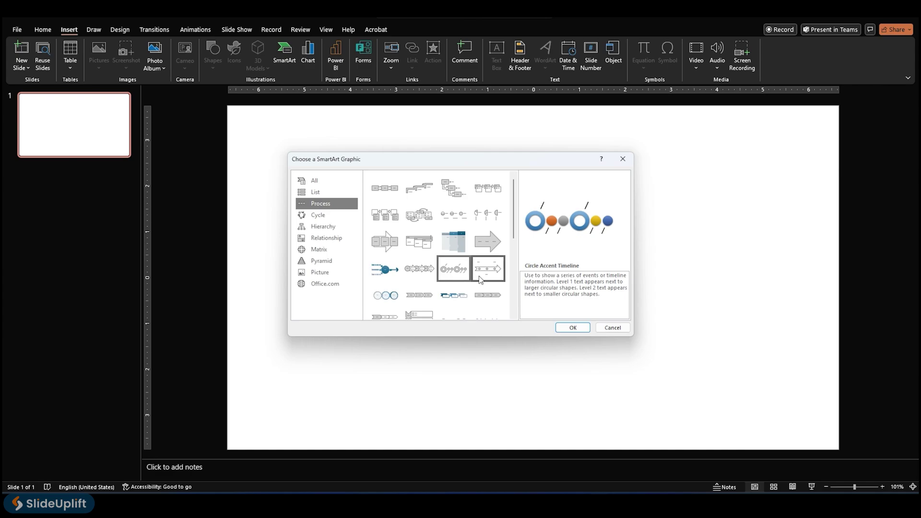
{"action": "left_click", "coordinate": [480, 280]}
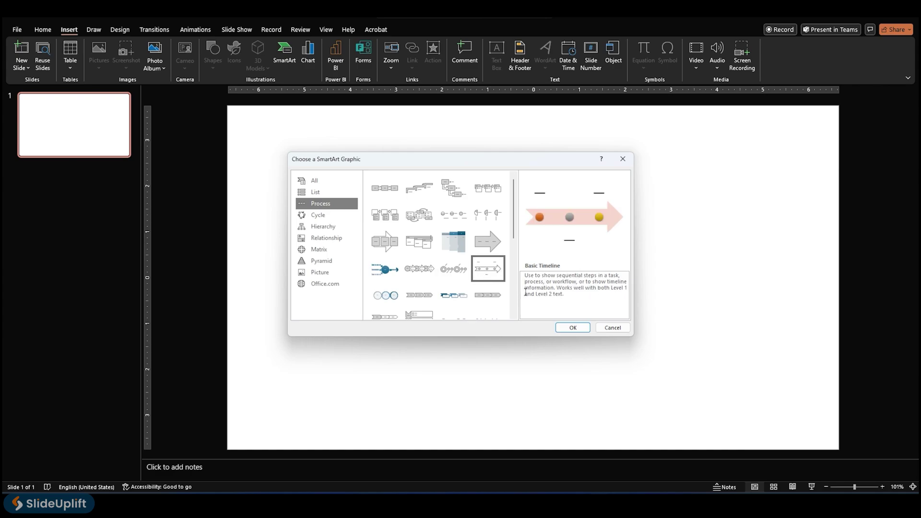
{"action": "left_click", "coordinate": [573, 327]}
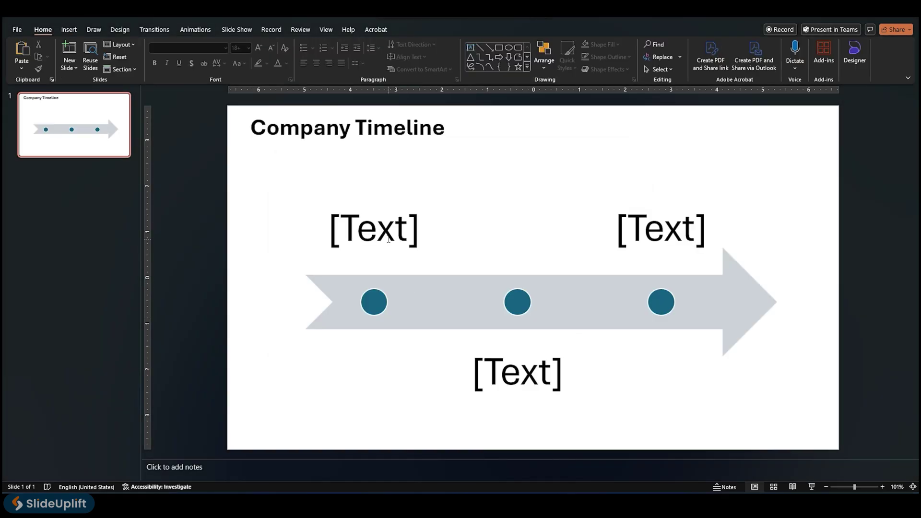
Step: Paste the '1990: Company inception' milestone into the first timeline placeholder without an extra blank line
{"action": "left_click", "coordinate": [388, 239]}
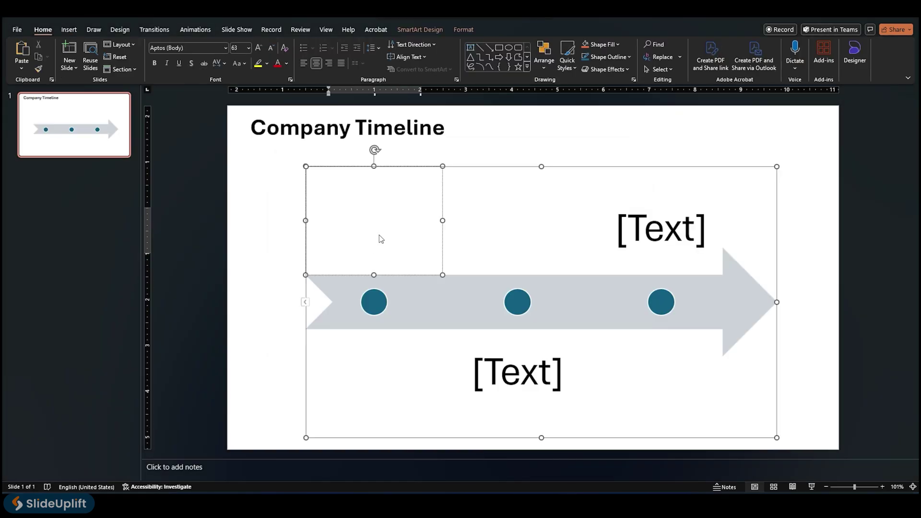
{"action": "type", "text": "1990: Company inception"}
{"action": "key", "text": "BackSpace"}
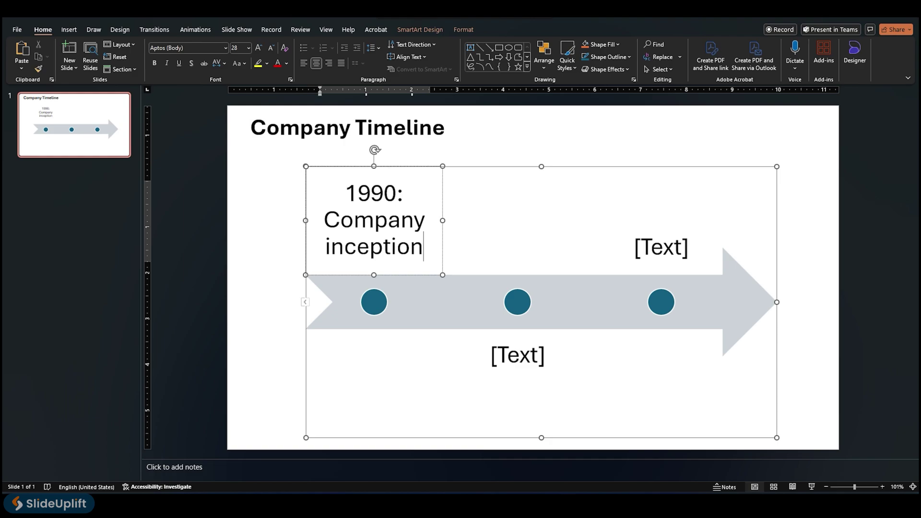
Step: Make the 1990 milestone 18 pt, with Company inception on its own line and 1990 bold
{"action": "triple_click", "coordinate": [374, 241]}
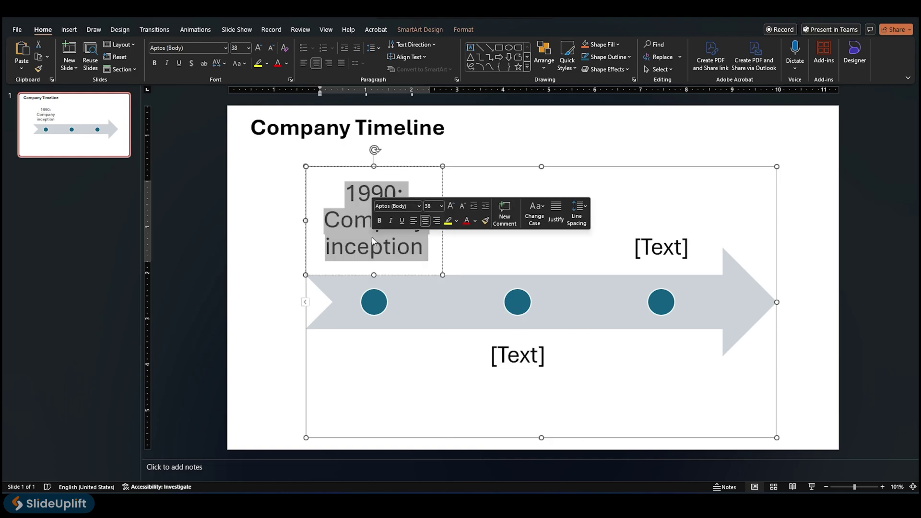
{"action": "left_click", "coordinate": [441, 206]}
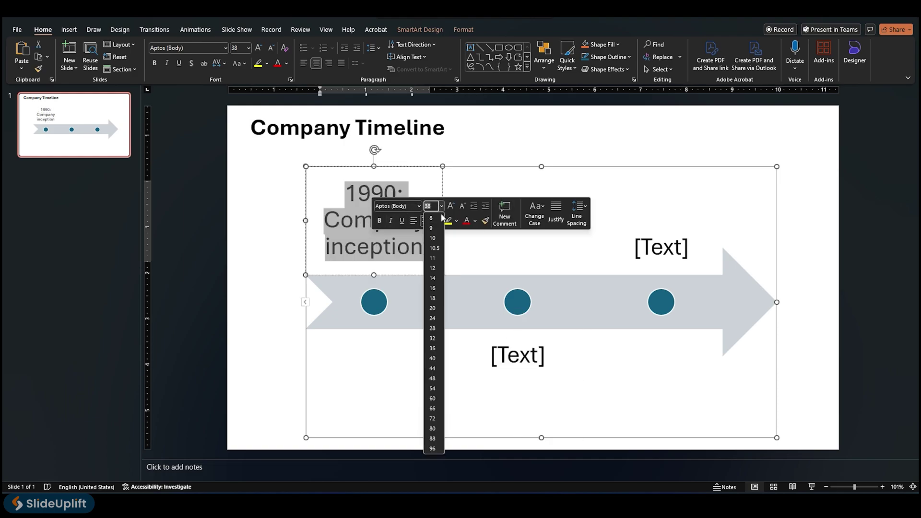
{"action": "left_click", "coordinate": [438, 300]}
{"action": "left_click", "coordinate": [368, 249]}
{"action": "key", "text": "Return"}
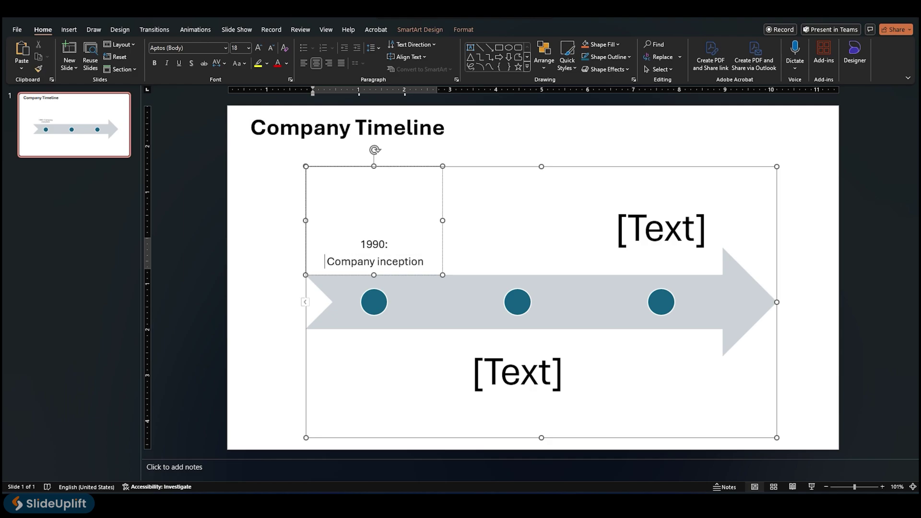
{"action": "double_click", "coordinate": [373, 244]}
{"action": "left_click", "coordinate": [387, 228]}
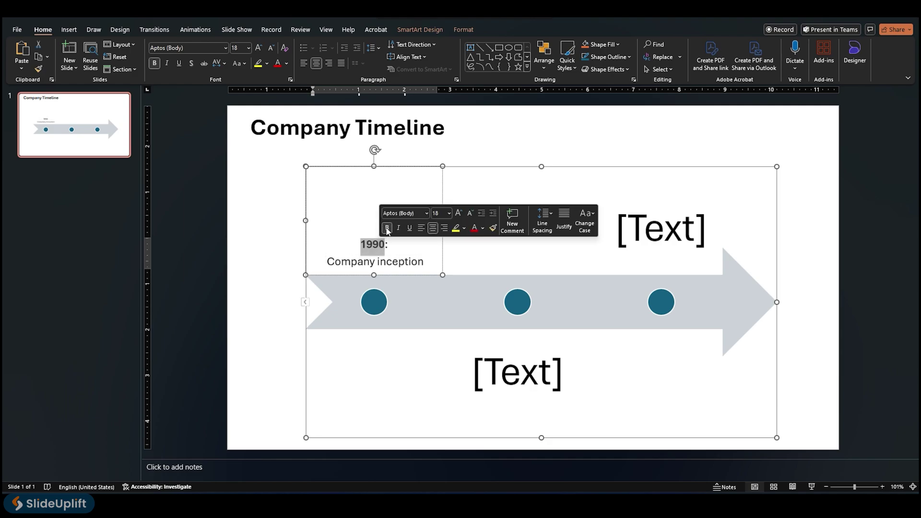
{"action": "left_click", "coordinate": [277, 240]}
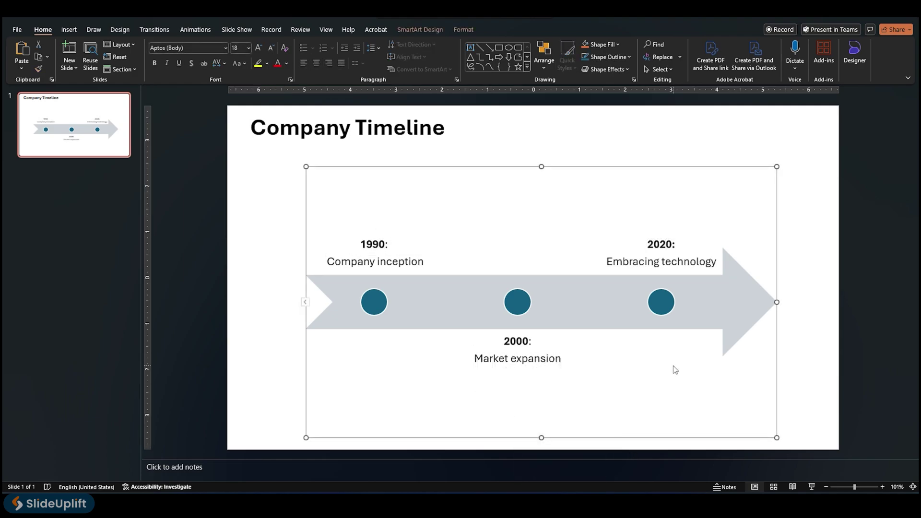
Step: Open the timeline's text pane with the 2020 milestone selected
{"action": "left_click", "coordinate": [661, 301]}
{"action": "left_click", "coordinate": [439, 32]}
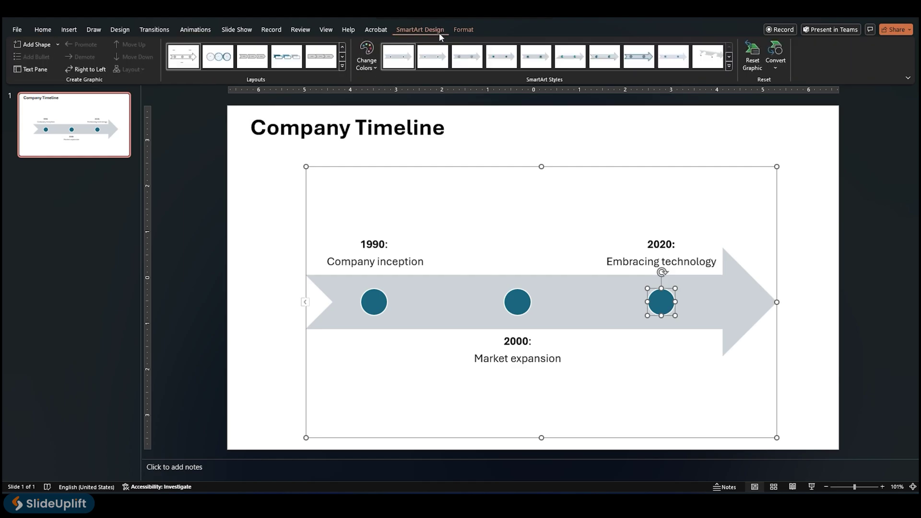
{"action": "left_click", "coordinate": [35, 69]}
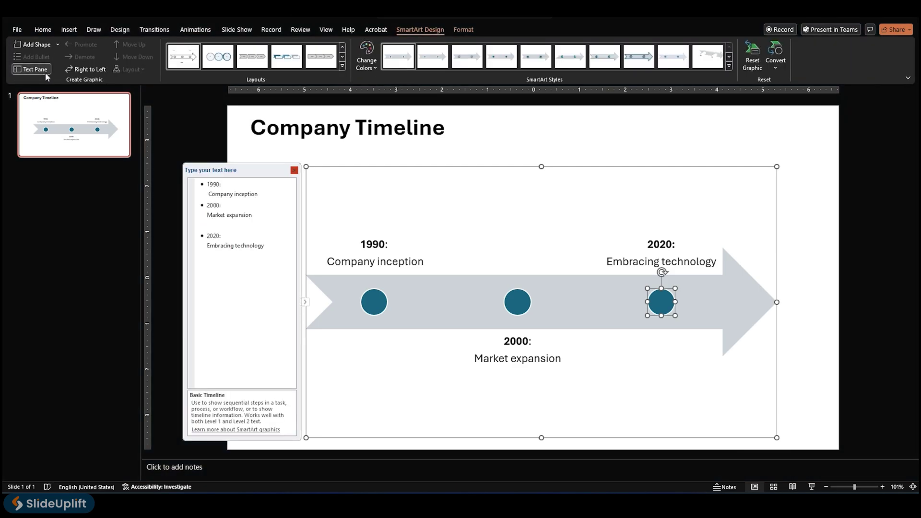
{"action": "left_click", "coordinate": [458, 241]}
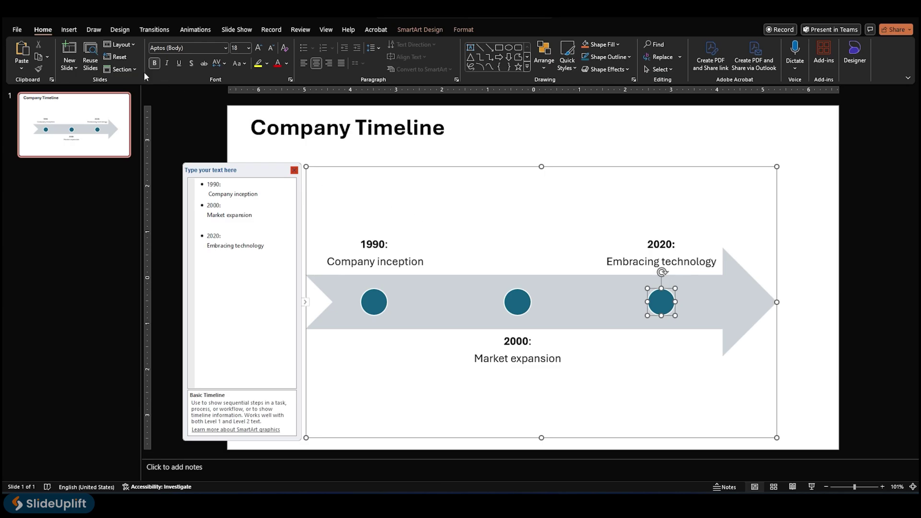
{"action": "left_click", "coordinate": [406, 29]}
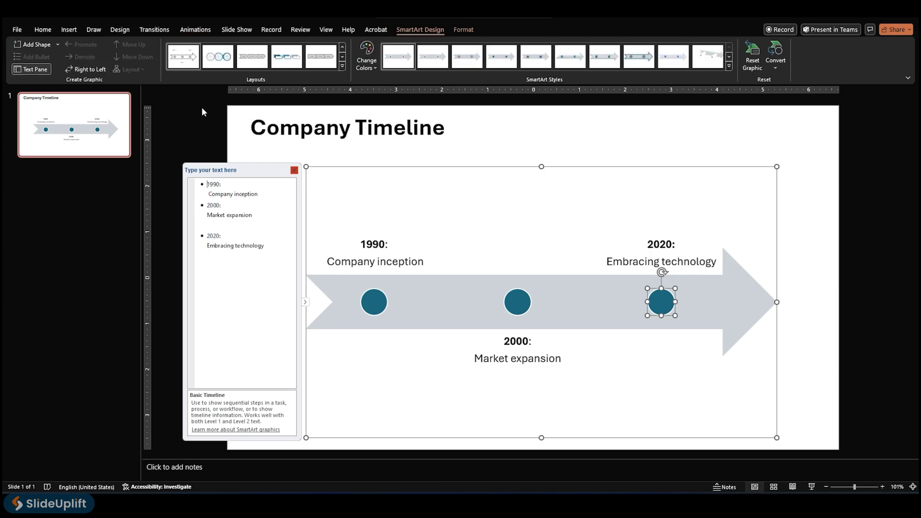
Step: Add new timeline entries before and after 2020, then select the new middle entry
{"action": "left_click", "coordinate": [58, 44]}
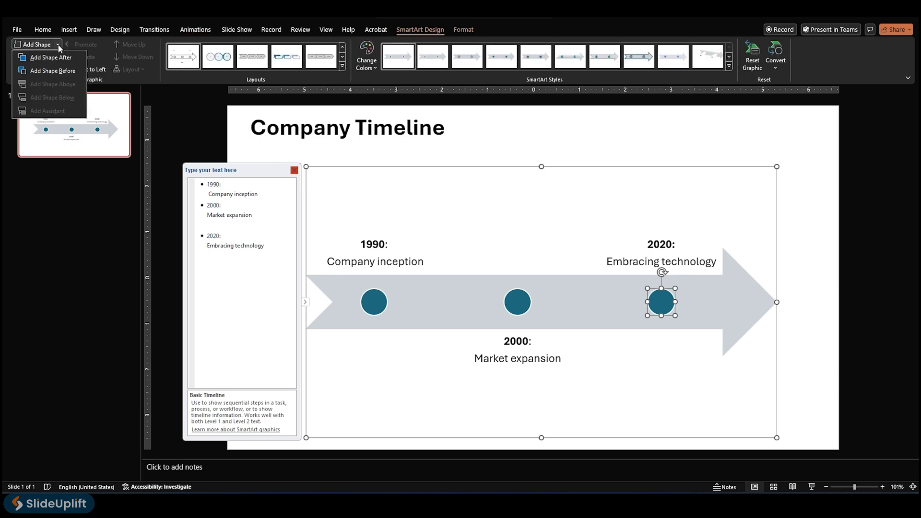
{"action": "left_click", "coordinate": [62, 71]}
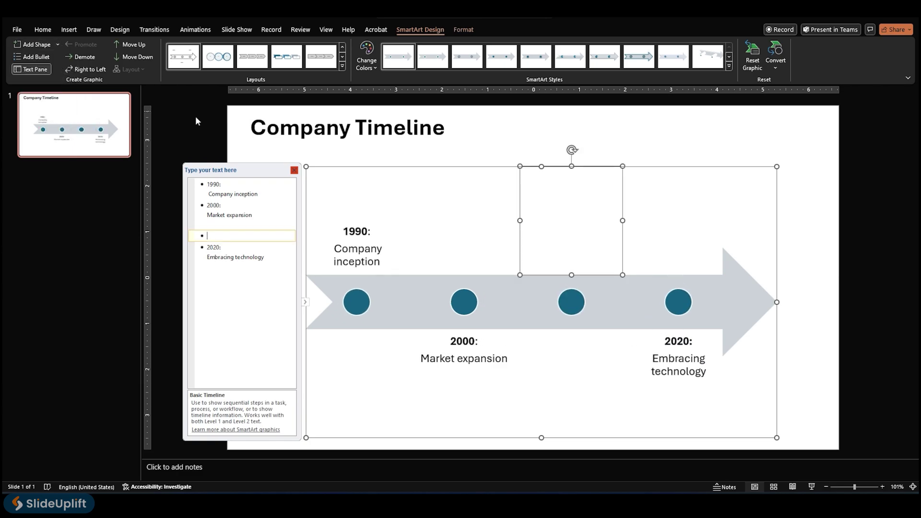
{"action": "left_click", "coordinate": [679, 304]}
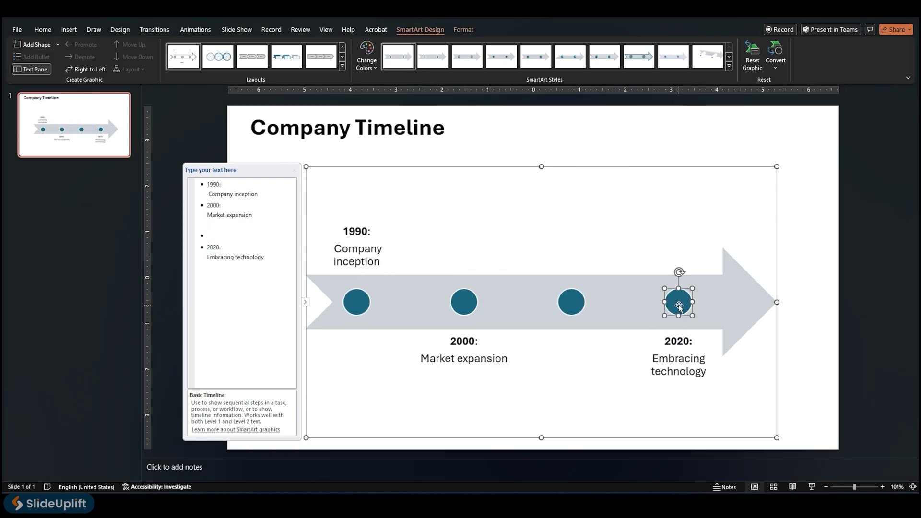
{"action": "left_click", "coordinate": [58, 45]}
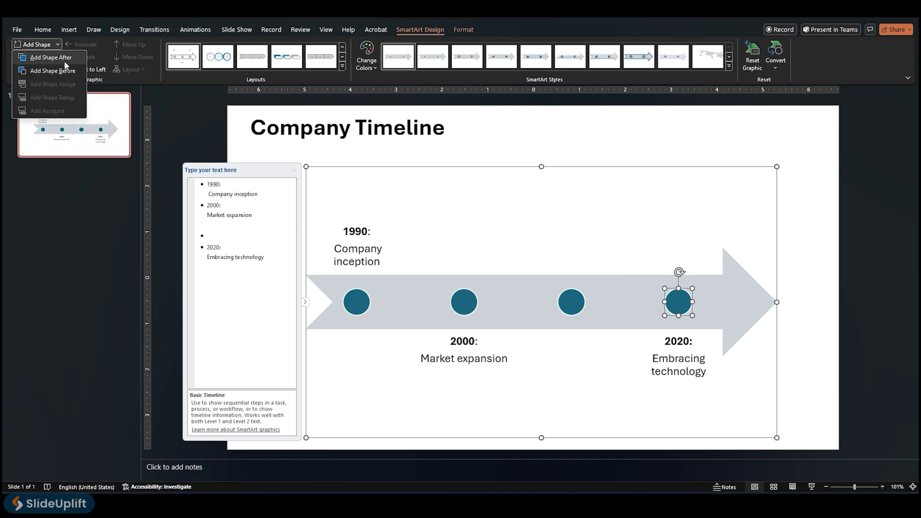
{"action": "left_click", "coordinate": [65, 61]}
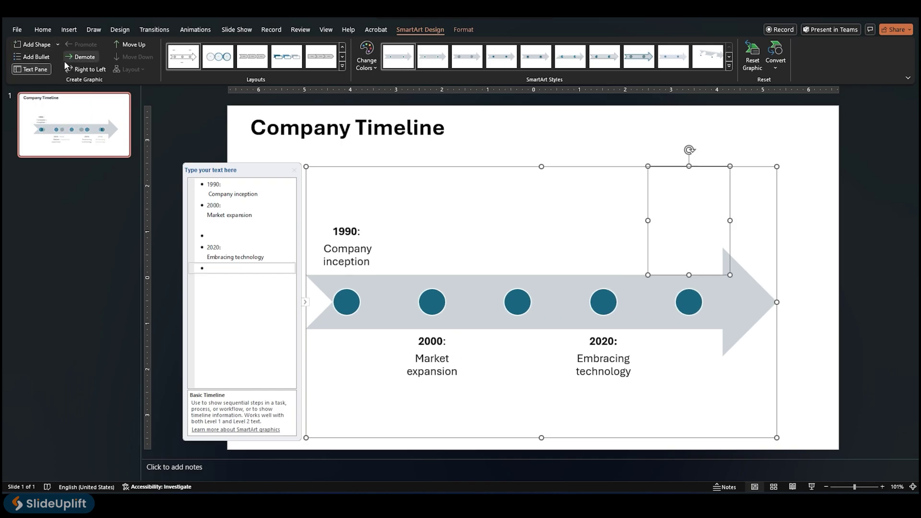
{"action": "left_click", "coordinate": [786, 396]}
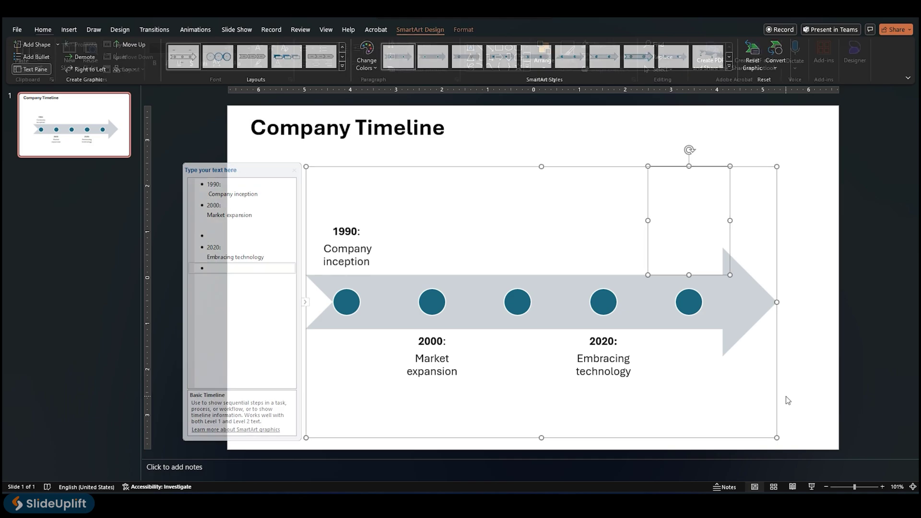
{"action": "left_click", "coordinate": [514, 312]}
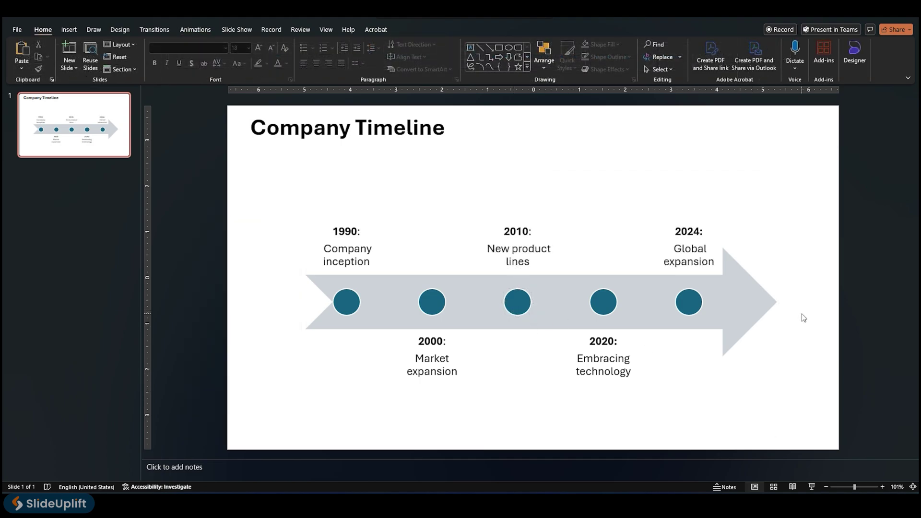
{"action": "left_click", "coordinate": [628, 362]}
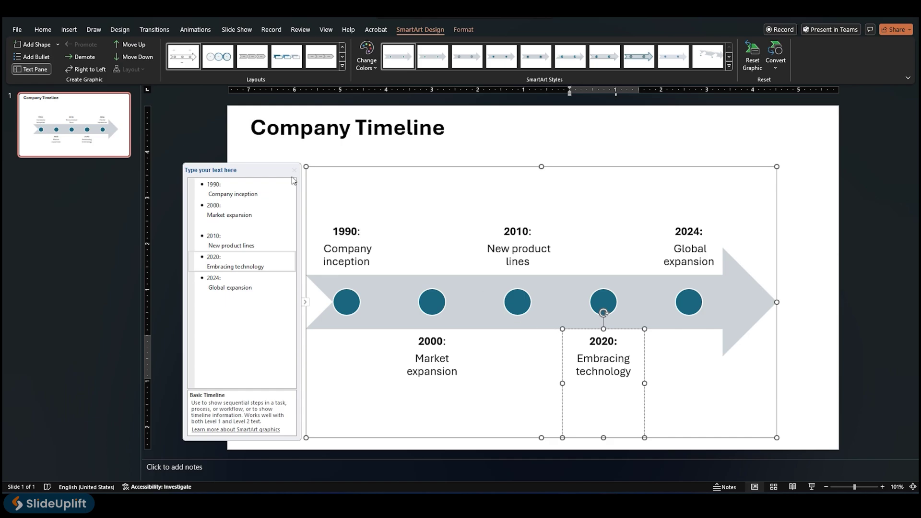
{"action": "left_click", "coordinate": [133, 45]}
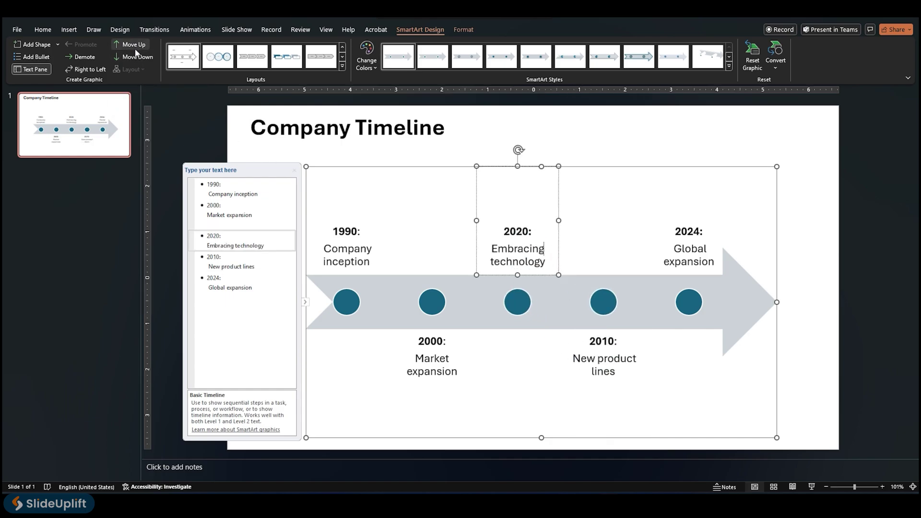
{"action": "left_click", "coordinate": [137, 56]}
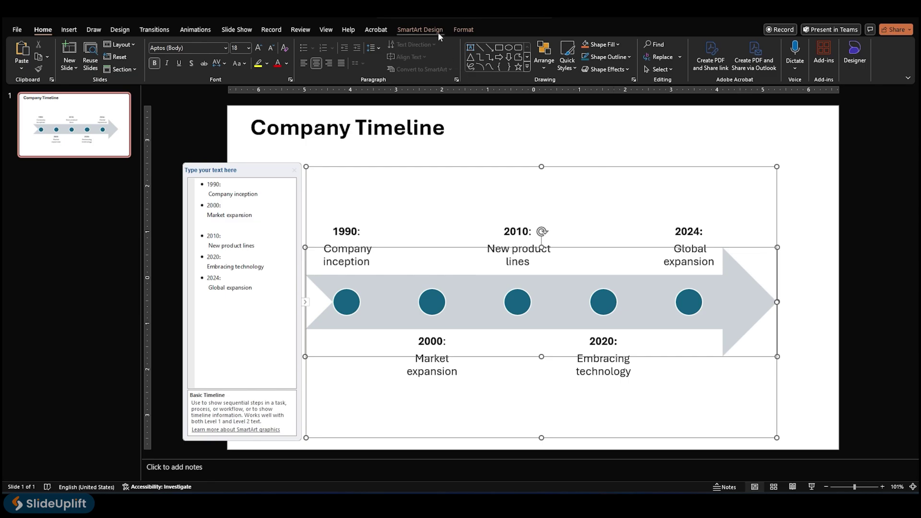
Step: Switch the timeline to the Upward Arrow SmartArt layout
{"action": "left_click", "coordinate": [420, 29]}
{"action": "left_click", "coordinate": [343, 68]}
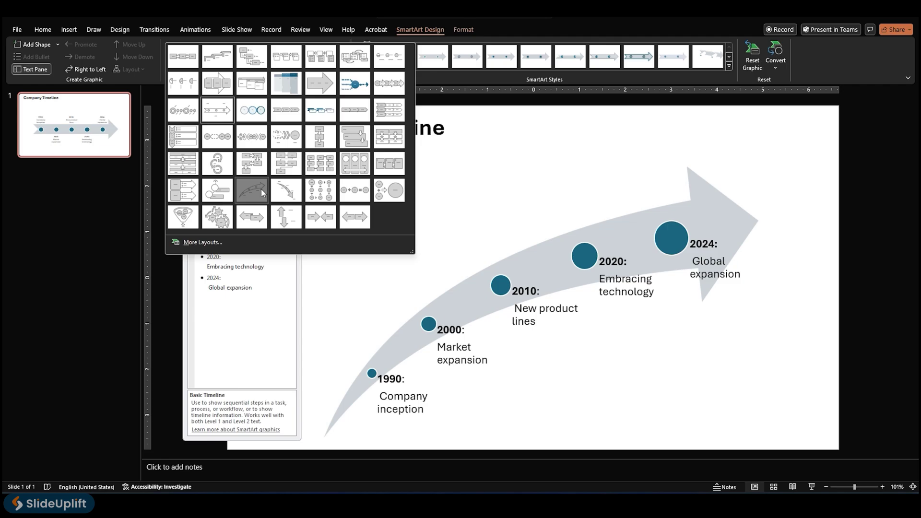
{"action": "left_click", "coordinate": [262, 190]}
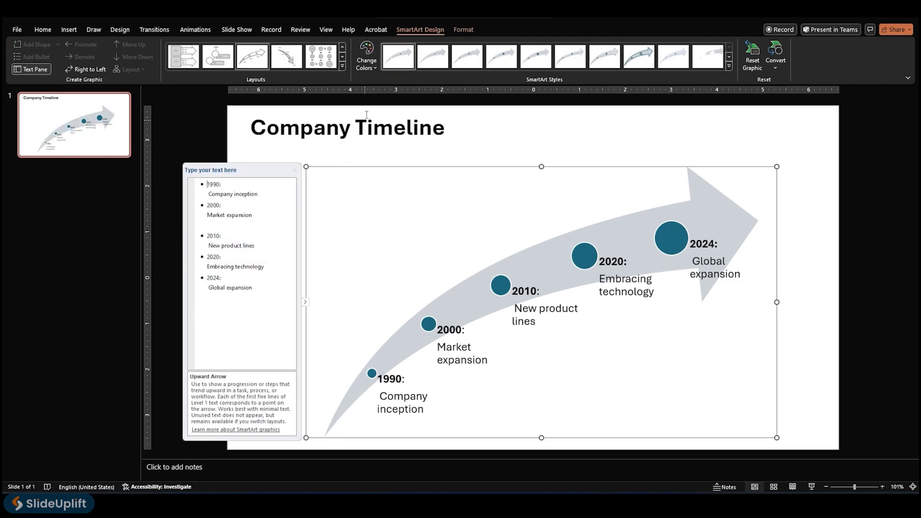
Step: Apply the blue Accent 1 colour scheme to the timeline graphic
{"action": "left_click", "coordinate": [376, 67]}
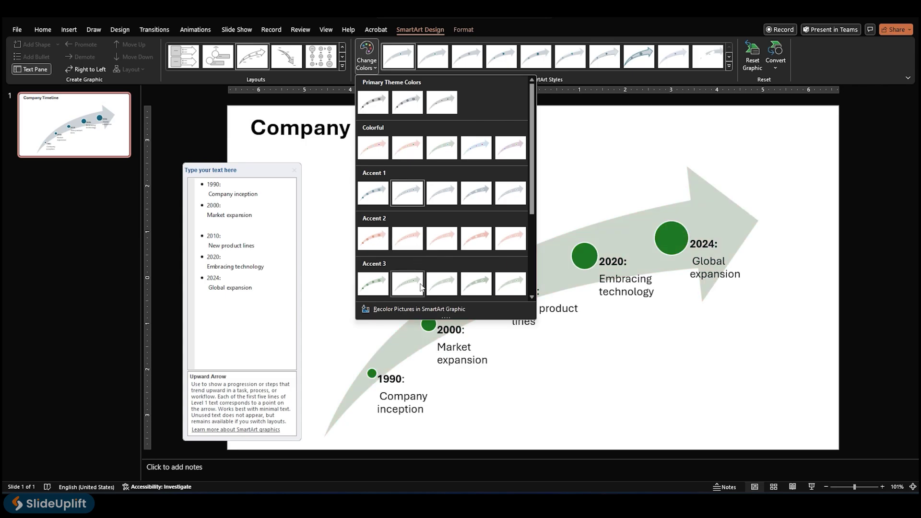
{"action": "scroll", "coordinate": [428, 288], "scroll_direction": "down", "scroll_amount": 3}
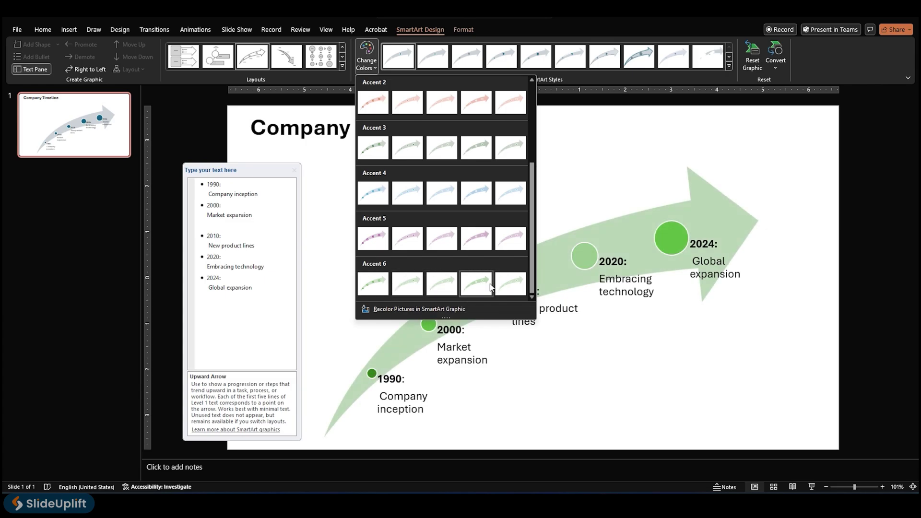
{"action": "scroll", "coordinate": [469, 191], "scroll_direction": "up", "scroll_amount": 3}
{"action": "left_click", "coordinate": [469, 191]}
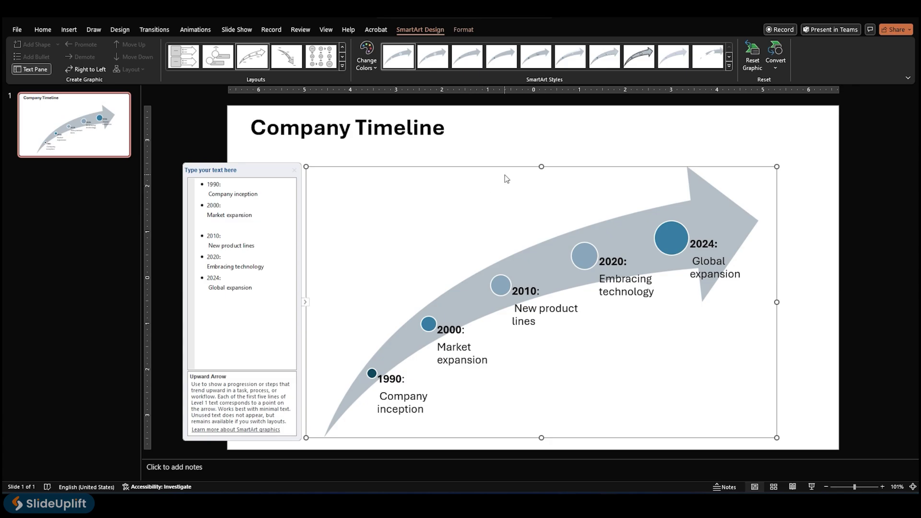
{"action": "left_click", "coordinate": [574, 157]}
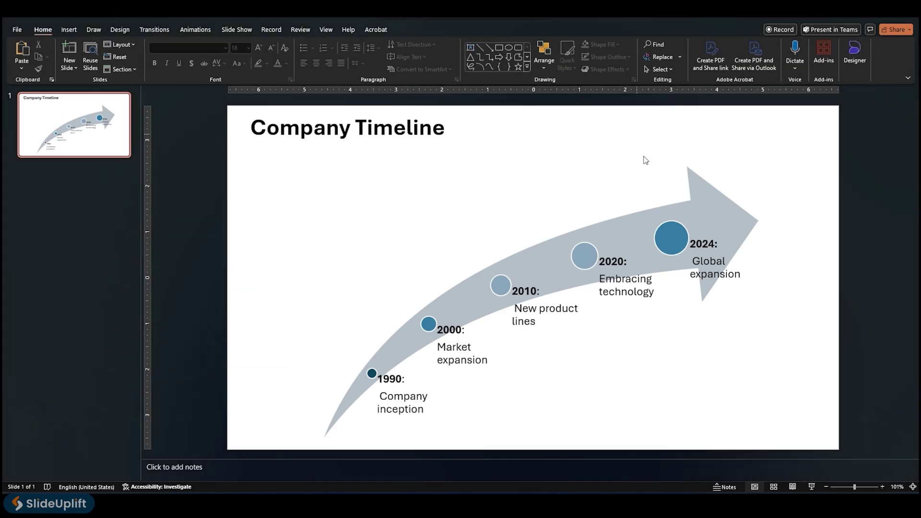
Step: Apply an outlined 3-D glossy SmartArt style to the timeline arrow
{"action": "left_click", "coordinate": [701, 177]}
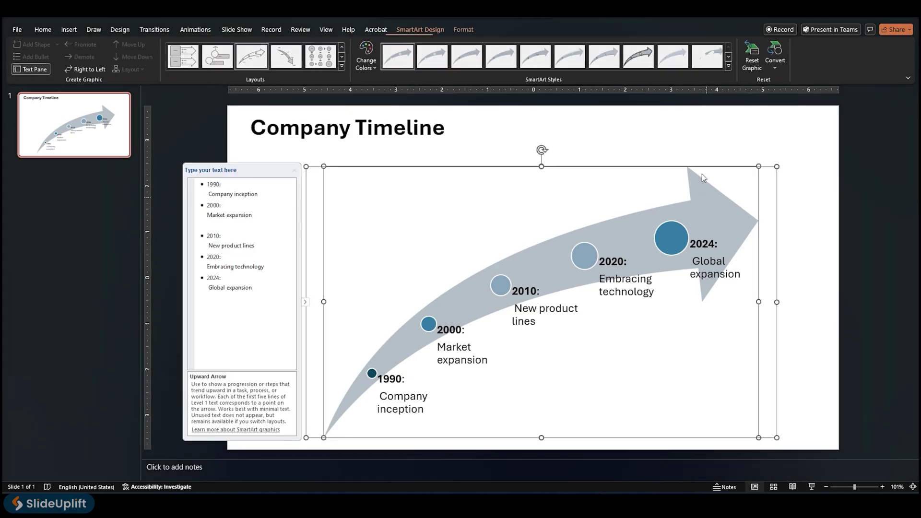
{"action": "left_click", "coordinate": [729, 68]}
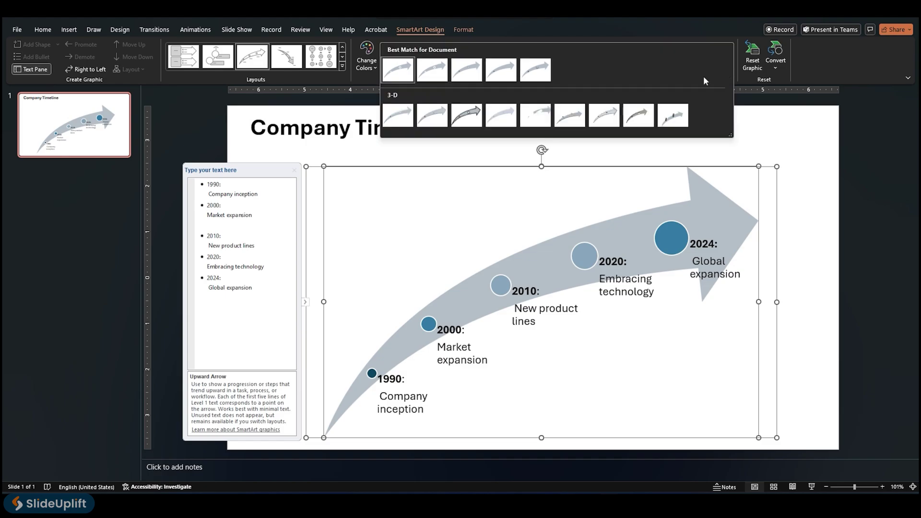
{"action": "left_click", "coordinate": [465, 118]}
{"action": "left_click", "coordinate": [607, 135]}
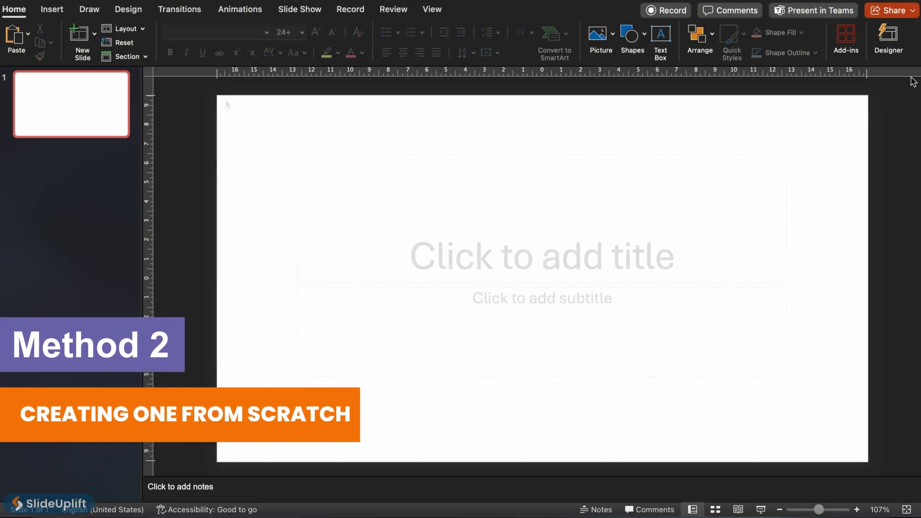
Step: Add a new blank slide and draw a dark blue rectangle about 25 × 19 cm on slide 1
{"action": "right_click", "coordinate": [73, 159]}
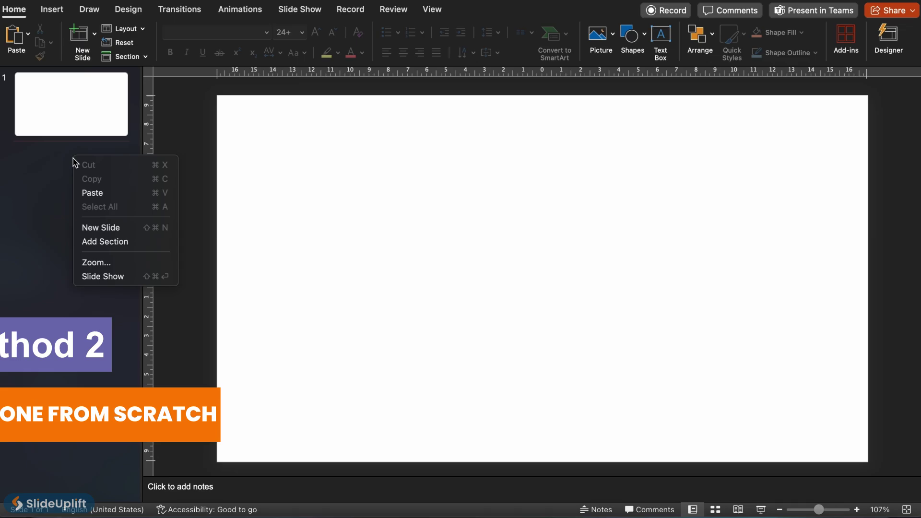
{"action": "left_click", "coordinate": [98, 227]}
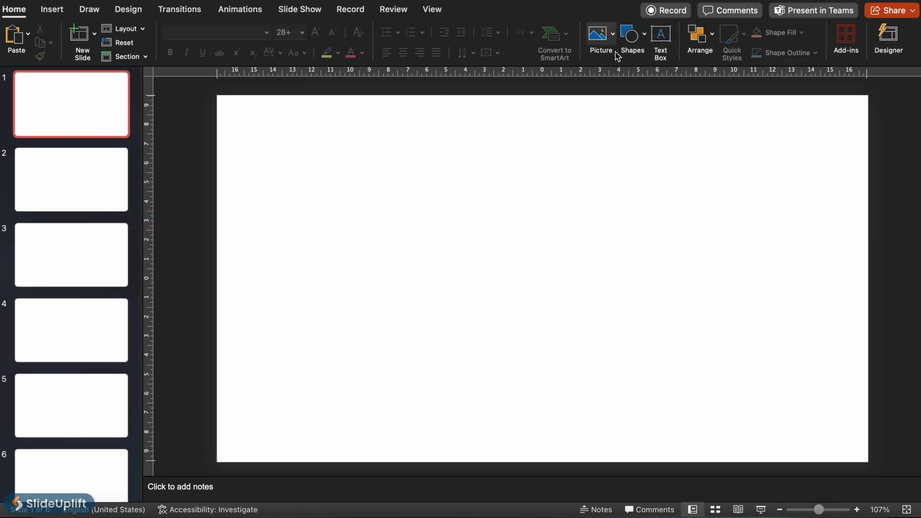
{"action": "left_click", "coordinate": [633, 35]}
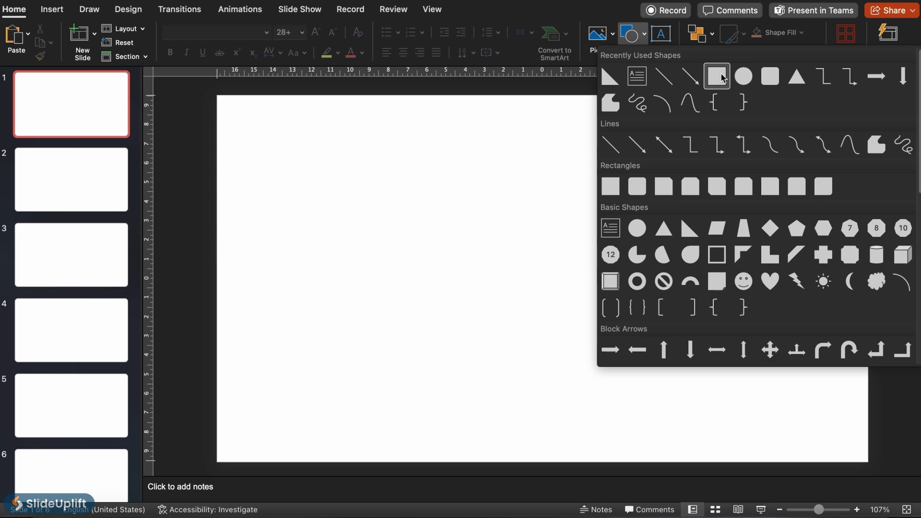
{"action": "left_click", "coordinate": [723, 78]}
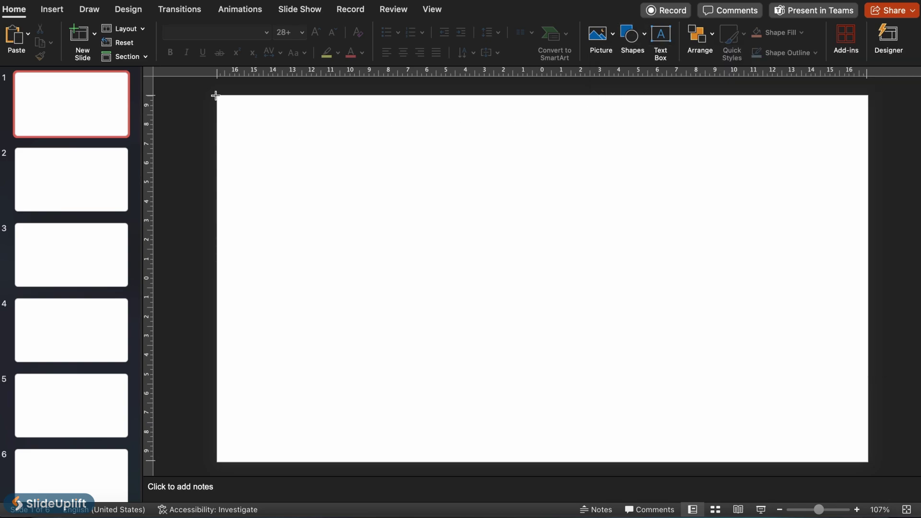
{"action": "left_click_drag", "start_coordinate": [215, 94], "coordinate": [697, 461]}
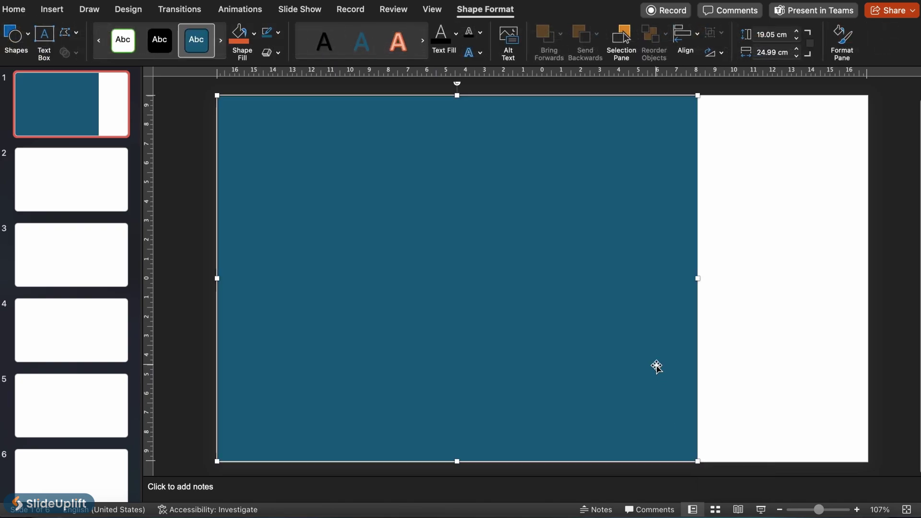
Step: Shift the blue rectangle left and draw a second large rectangle offset to leave a blue strip
{"action": "left_click_drag", "start_coordinate": [633, 365], "coordinate": [413, 362]}
{"action": "scroll", "coordinate": [413, 362], "scroll_direction": "down", "scroll_amount": 3}
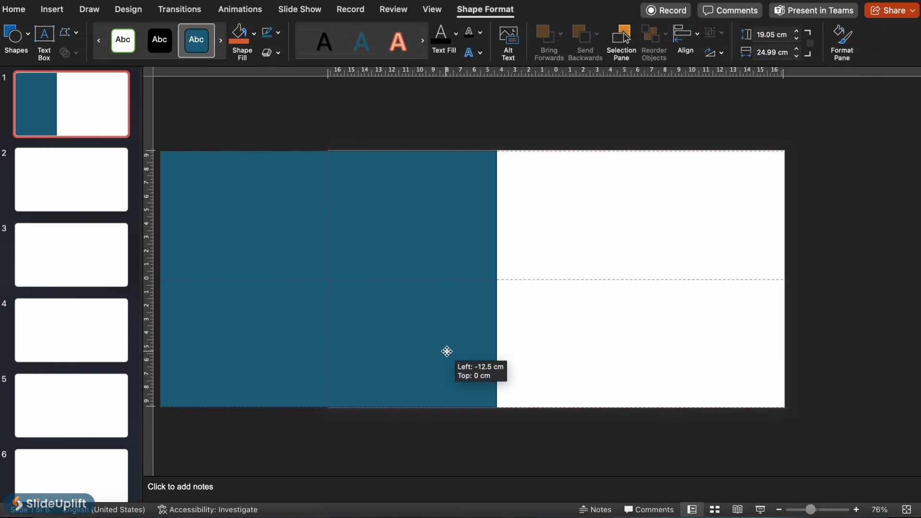
{"action": "left_click_drag", "start_coordinate": [418, 151], "coordinate": [676, 280]}
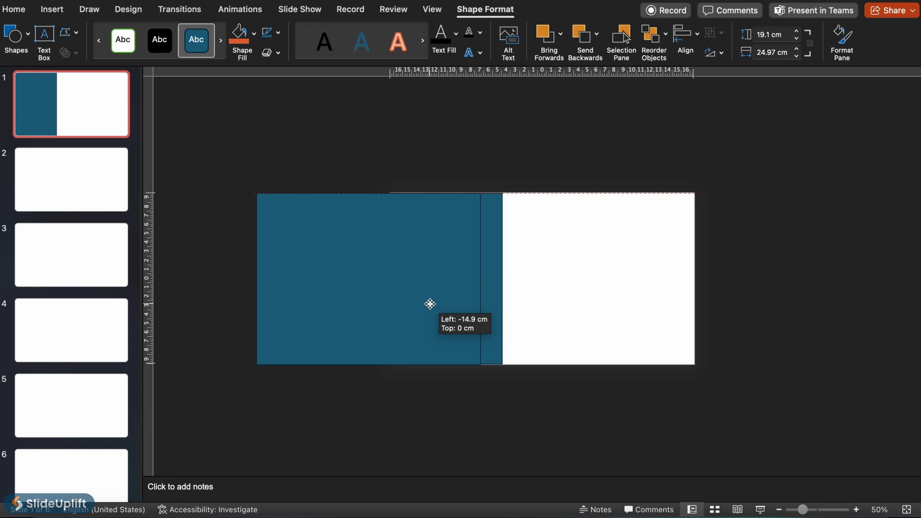
{"action": "left_click_drag", "start_coordinate": [430, 302], "coordinate": [433, 303]}
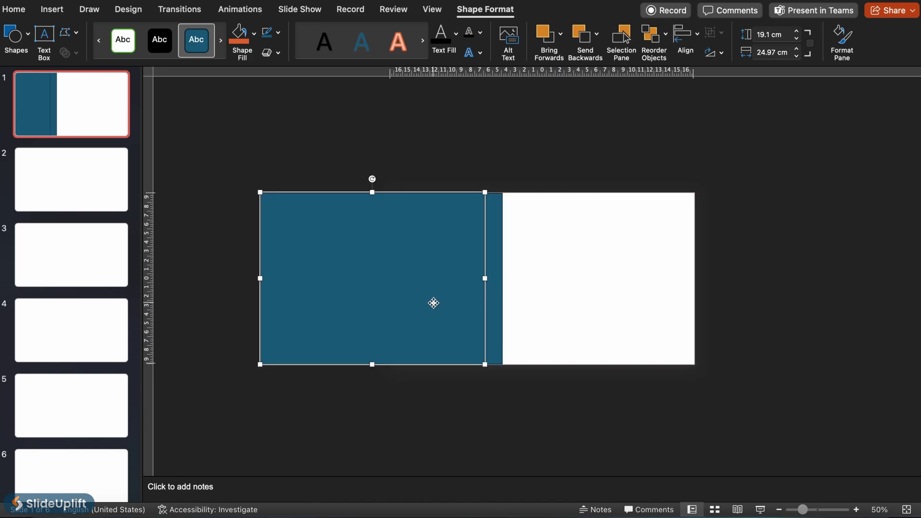
Step: Fill the front rectangle orange, then paste a copy offset left to reveal an orange strip
{"action": "right_click", "coordinate": [465, 299]}
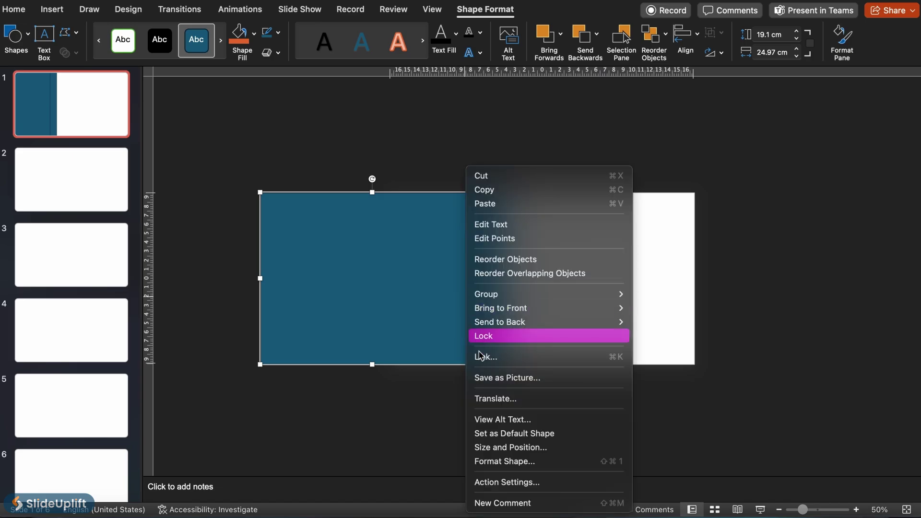
{"action": "left_click", "coordinate": [513, 464]}
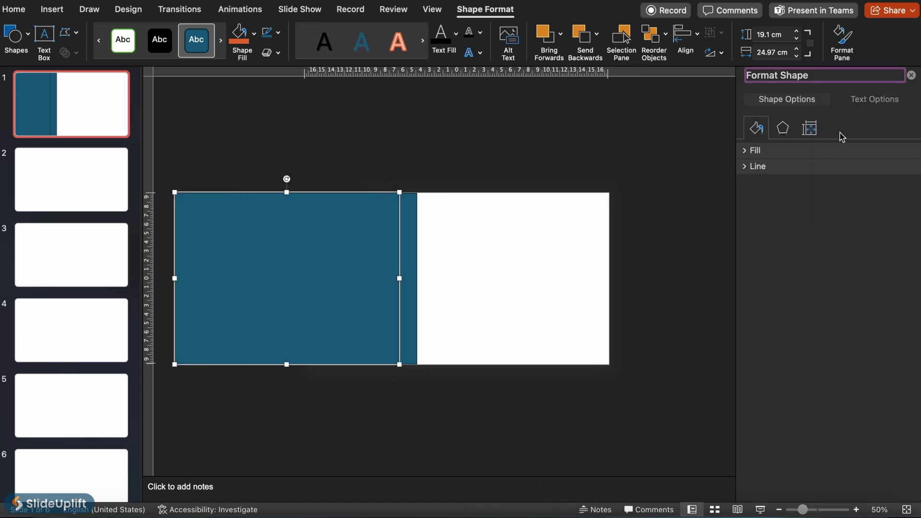
{"action": "left_click", "coordinate": [905, 251]}
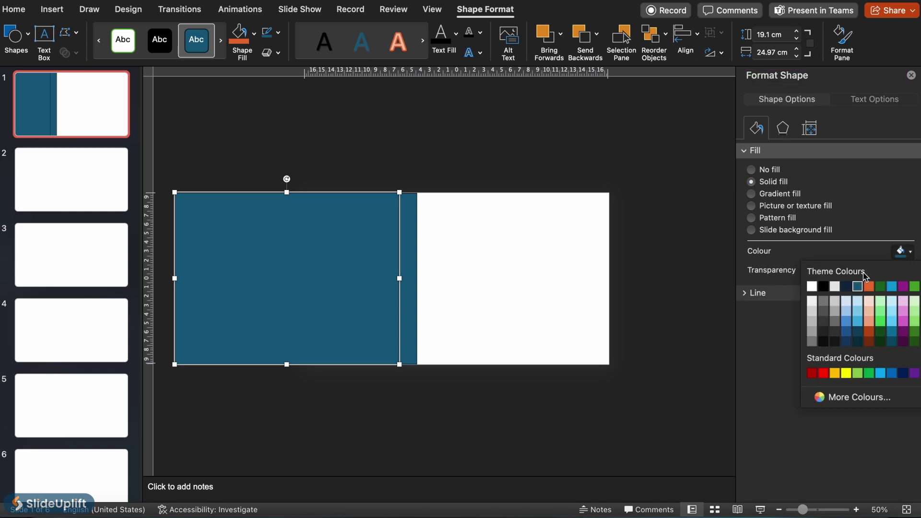
{"action": "left_click", "coordinate": [862, 287]}
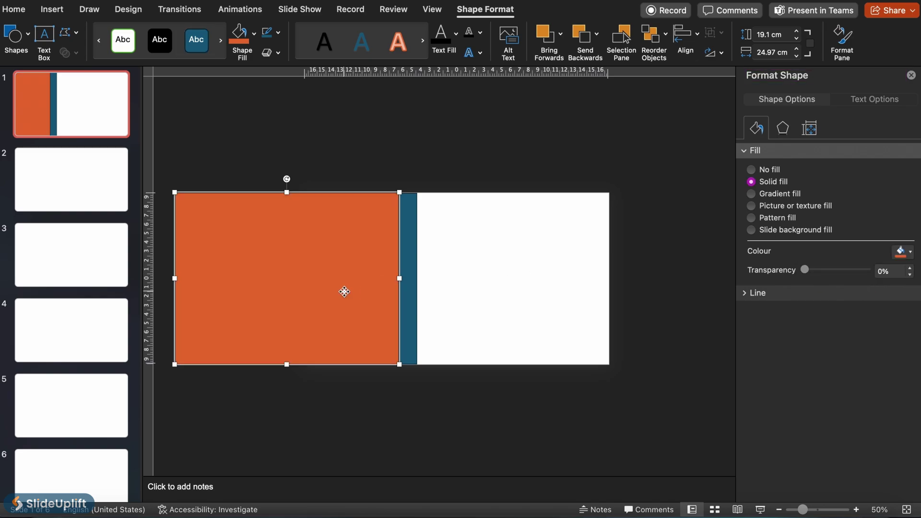
{"action": "key", "text": "super+v"}
{"action": "left_click_drag", "start_coordinate": [364, 299], "coordinate": [344, 300]}
{"action": "left_click", "coordinate": [911, 252]}
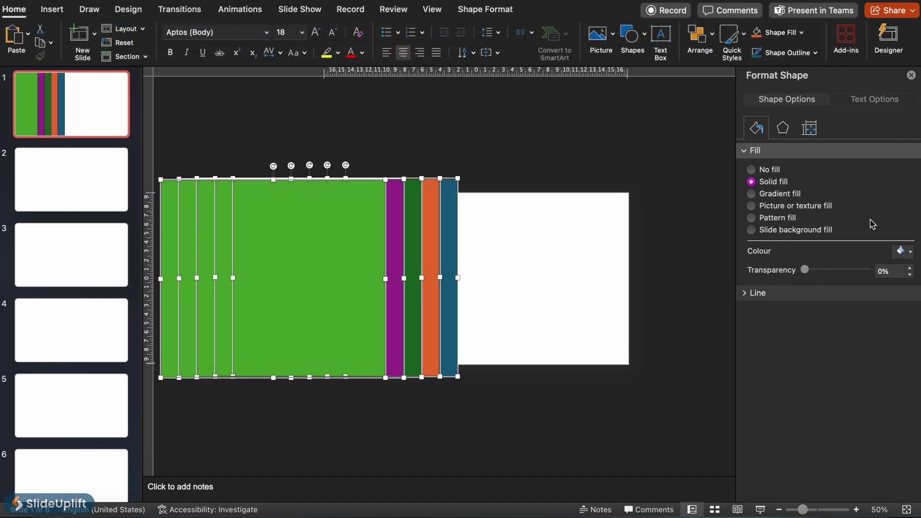
Step: Fill all rectangles white with a black shadow: 60% transparency, 21 pt blur, 0° angle, 3 pt distance
{"action": "left_click", "coordinate": [908, 251]}
{"action": "left_click", "coordinate": [816, 289]}
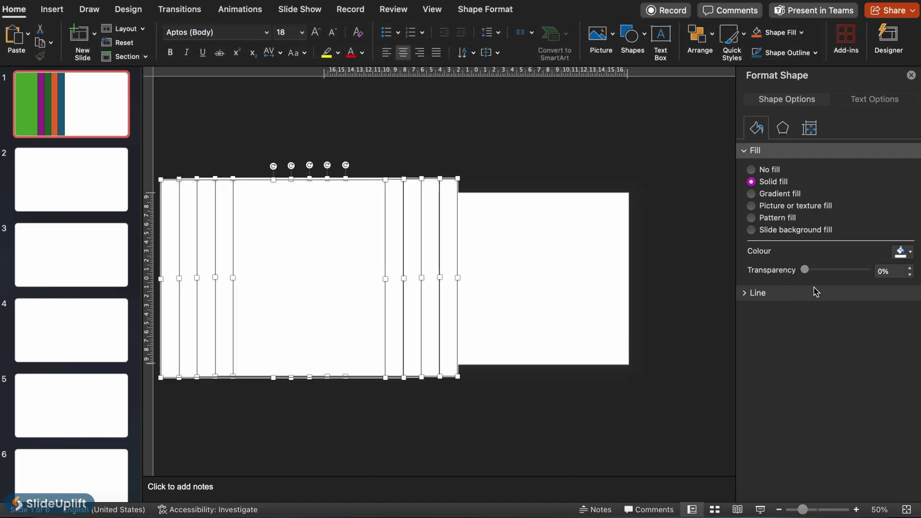
{"action": "left_click", "coordinate": [782, 129]}
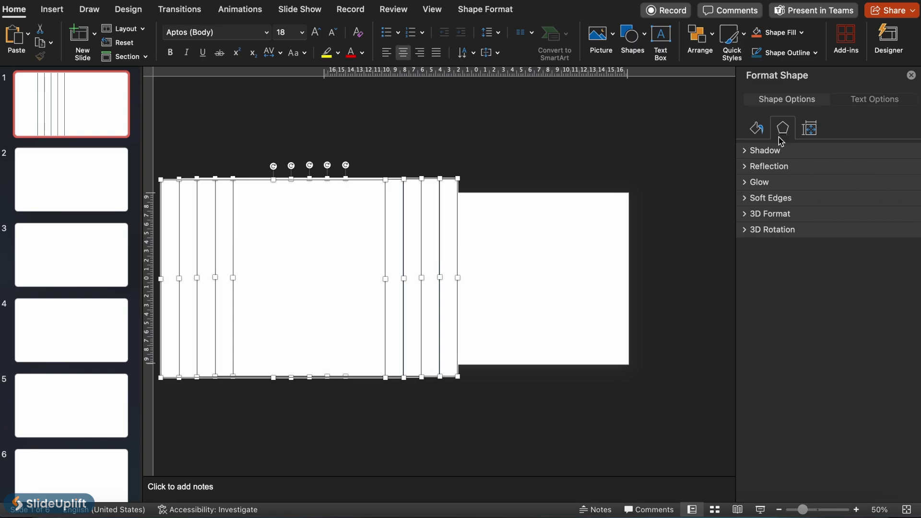
{"action": "left_click", "coordinate": [765, 152]}
{"action": "left_click", "coordinate": [910, 192]}
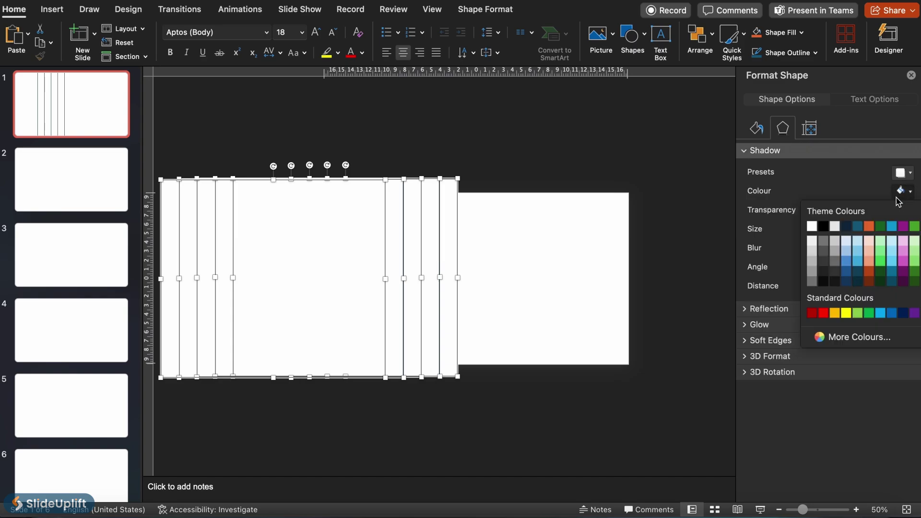
{"action": "left_click", "coordinate": [826, 228]}
{"action": "left_click_drag", "start_coordinate": [822, 210], "coordinate": [818, 251]}
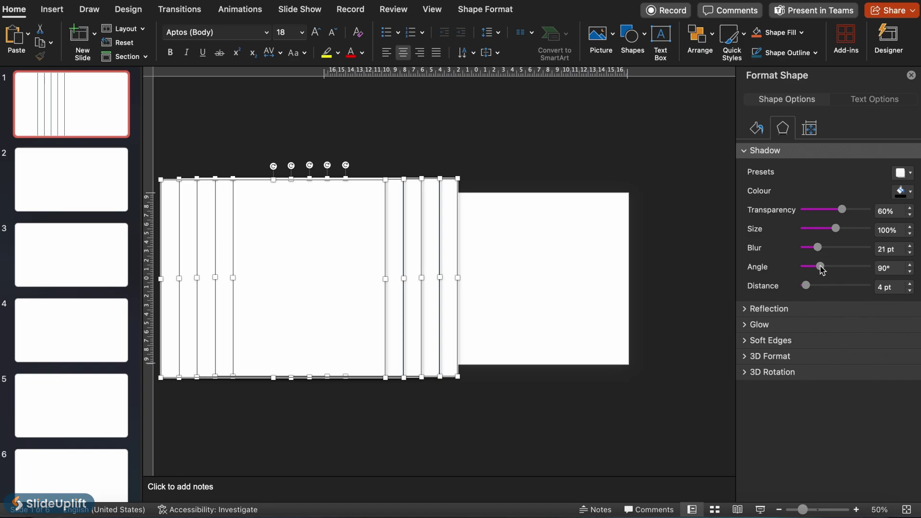
{"action": "left_click_drag", "start_coordinate": [821, 267], "coordinate": [805, 287]}
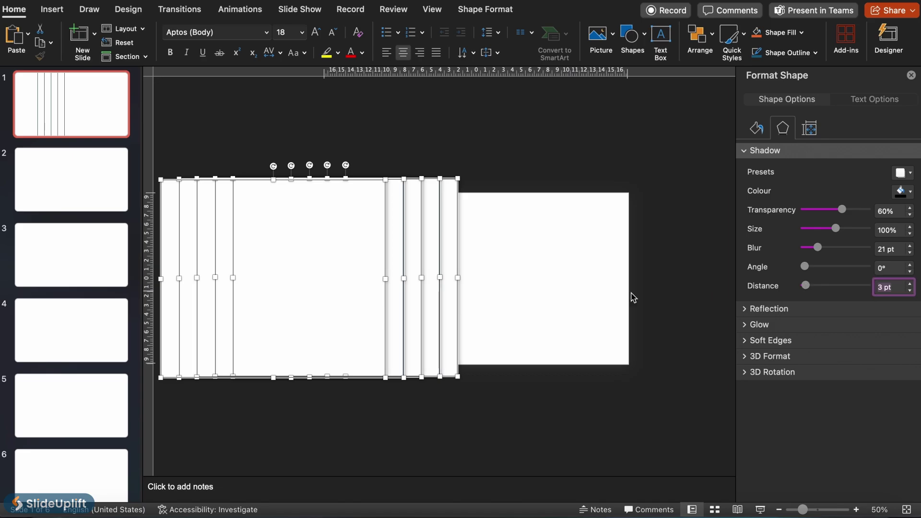
{"action": "left_click", "coordinate": [572, 293]}
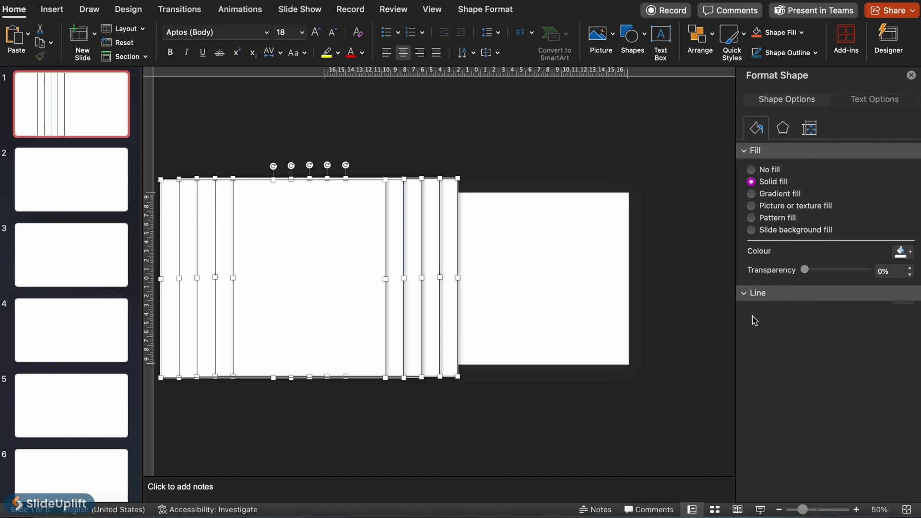
Step: Remove the outlines from all the rectangles
{"action": "left_click", "coordinate": [750, 293]}
{"action": "left_click", "coordinate": [752, 312]}
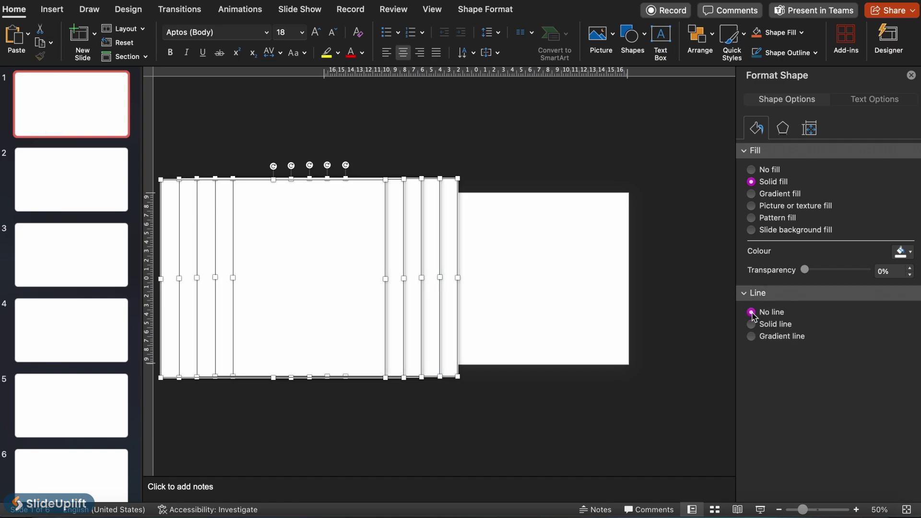
{"action": "left_click", "coordinate": [560, 279]}
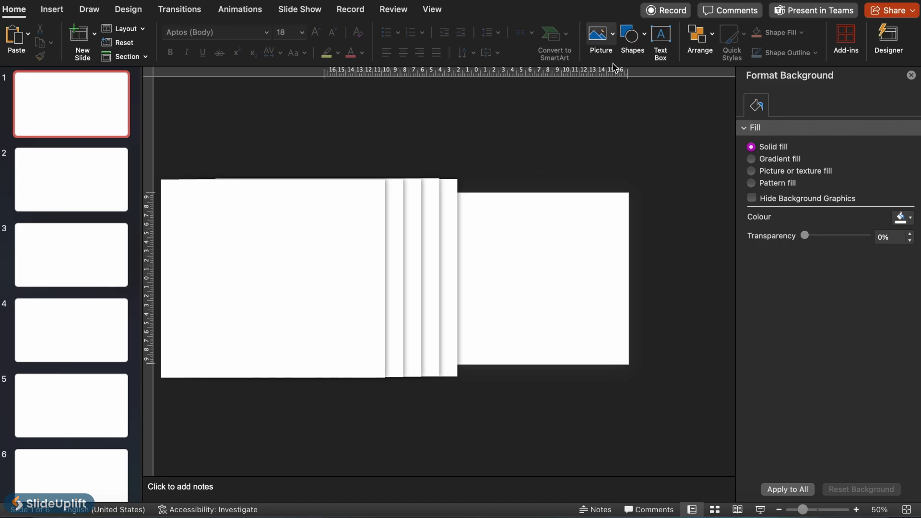
Step: Draw a small dark-blue rectangle mid-slide and align it with the white front panel's edge
{"action": "left_click", "coordinate": [644, 38]}
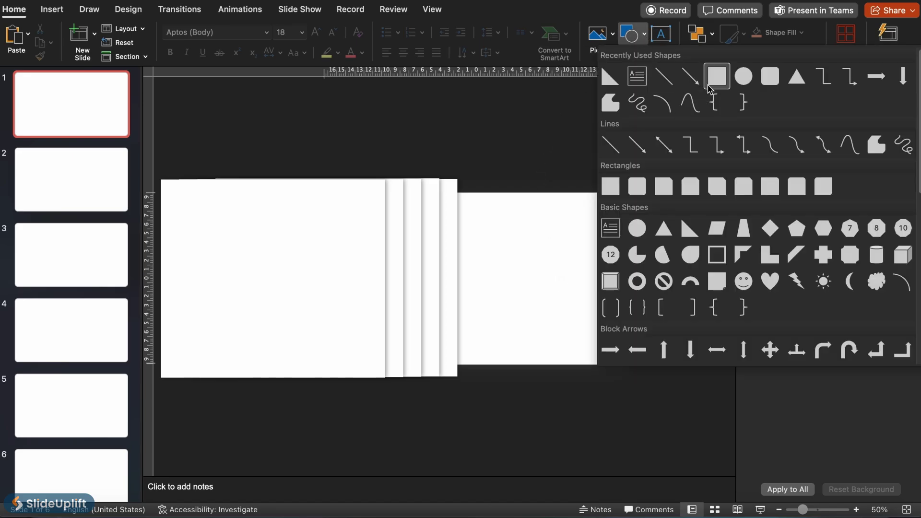
{"action": "left_click", "coordinate": [713, 76]}
{"action": "mouse_move", "coordinate": [439, 265]}
{"action": "left_mouse_down"}
{"action": "mouse_move", "coordinate": [441, 296]}
{"action": "mouse_move", "coordinate": [458, 306]}
{"action": "mouse_move", "coordinate": [450, 325]}
{"action": "mouse_move", "coordinate": [449, 292]}
{"action": "left_mouse_up"}
{"action": "left_click", "coordinate": [461, 280]}
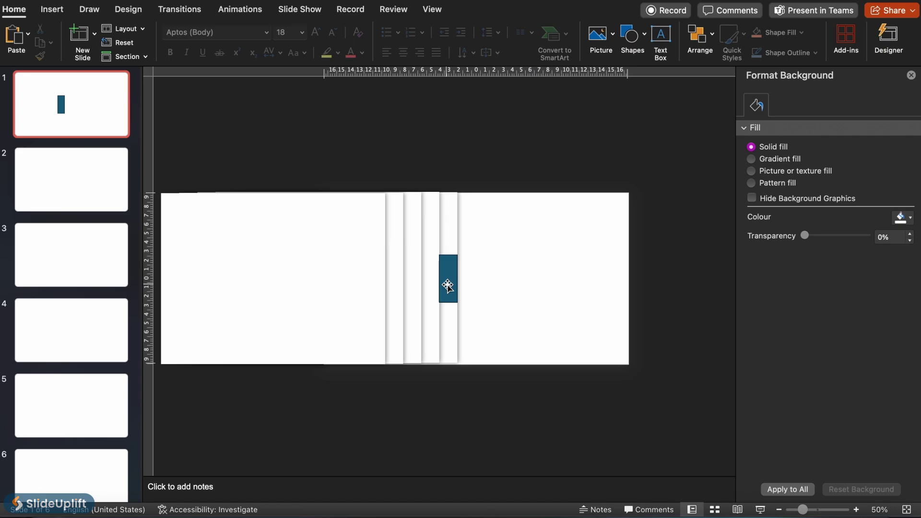
{"action": "left_click", "coordinate": [449, 282]}
{"action": "left_click", "coordinate": [451, 209]}
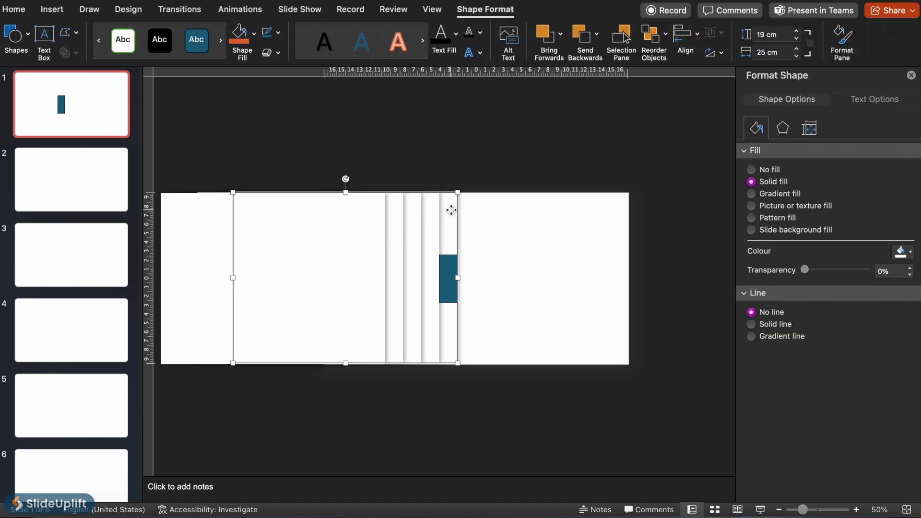
{"action": "left_click_drag", "start_coordinate": [452, 221], "coordinate": [472, 222]}
{"action": "left_click_drag", "start_coordinate": [448, 267], "coordinate": [464, 275]}
{"action": "left_click", "coordinate": [470, 216]}
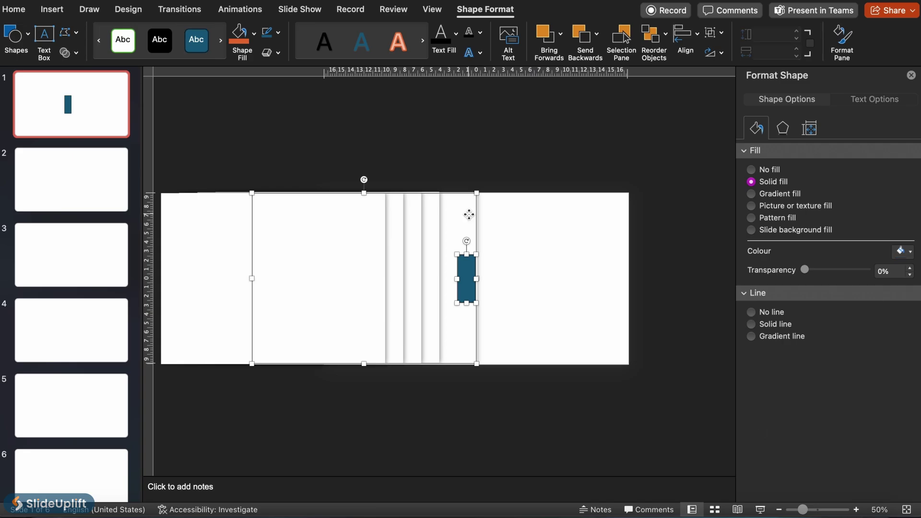
{"action": "key", "text": "Escape"}
Step: Remove the blue rectangle's outline, butt the white panel against it, and duplicate it
{"action": "left_click", "coordinate": [466, 285]}
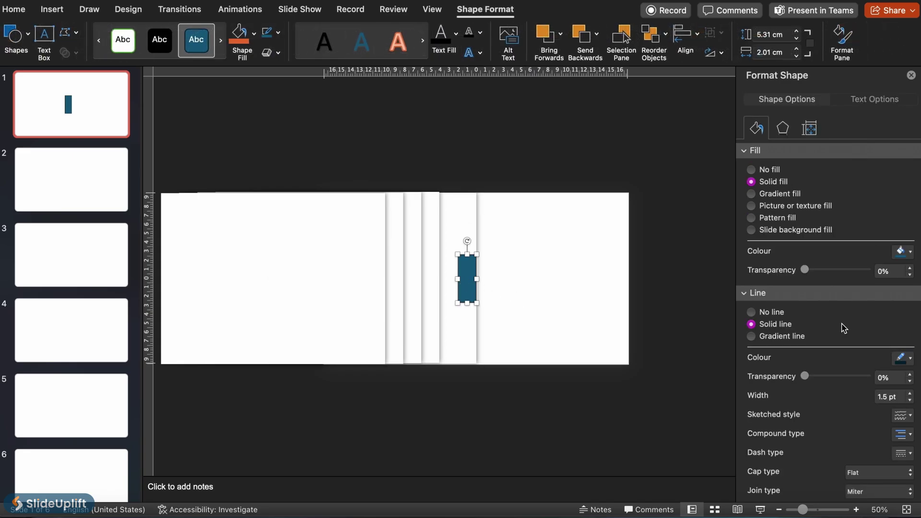
{"action": "left_click", "coordinate": [751, 313]}
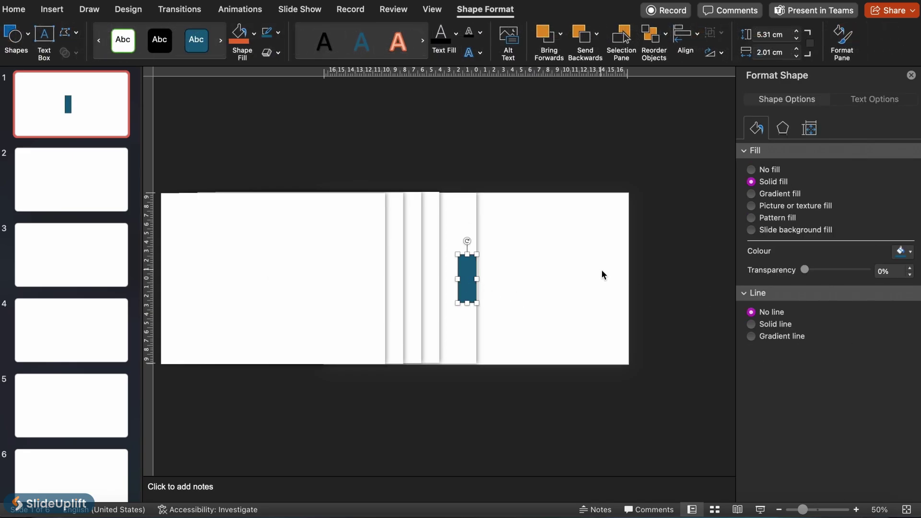
{"action": "left_click", "coordinate": [602, 270]}
{"action": "left_click", "coordinate": [465, 286]}
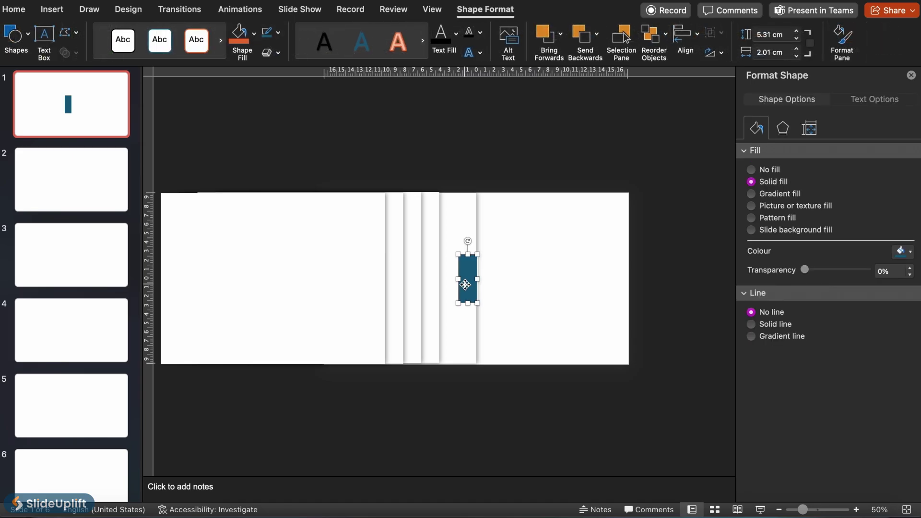
{"action": "left_click", "coordinate": [503, 307]}
{"action": "left_click", "coordinate": [468, 296]}
{"action": "left_click", "coordinate": [431, 293]}
{"action": "left_click_drag", "start_coordinate": [431, 293], "coordinate": [450, 281]}
{"action": "left_click", "coordinate": [468, 289]}
{"action": "key", "text": "super+d"}
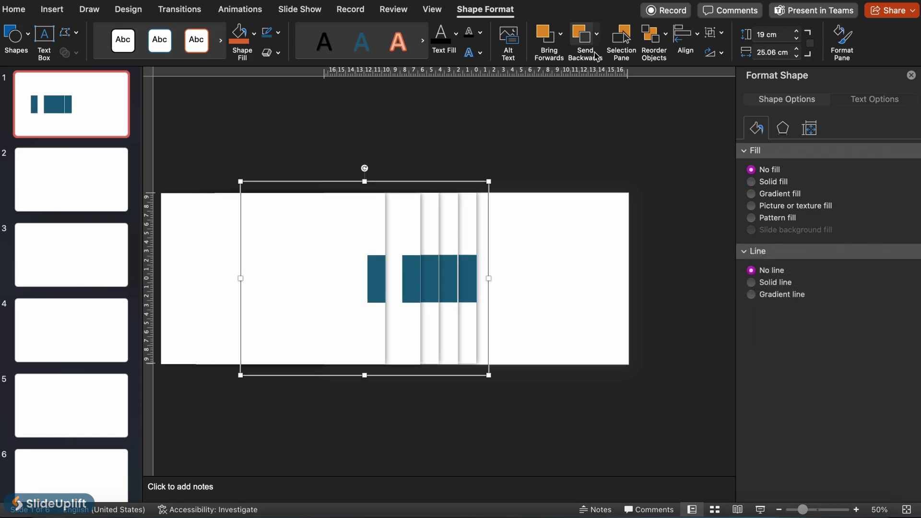
Step: Add a rotated right-triangle arrowhead at the bar's right end and send it to the back
{"action": "left_click", "coordinate": [16, 38]}
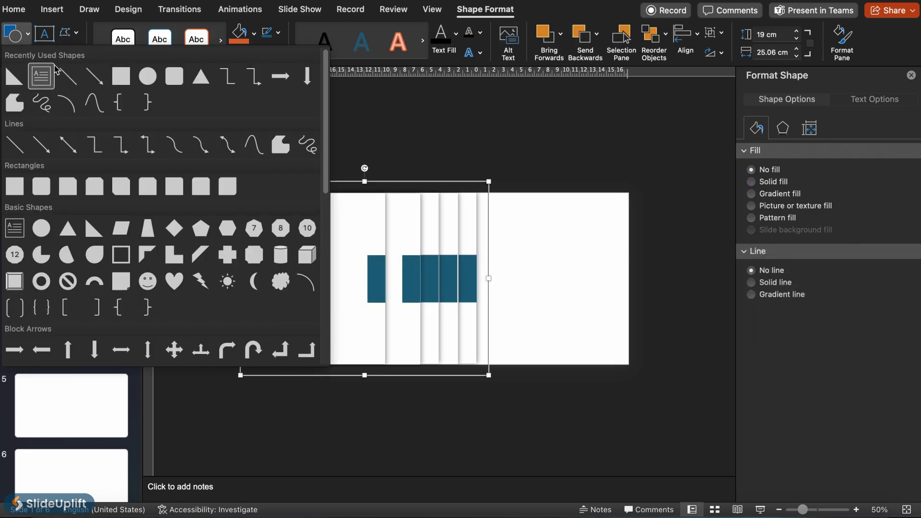
{"action": "left_click", "coordinate": [14, 76]}
{"action": "left_click_drag", "start_coordinate": [495, 244], "coordinate": [568, 317]}
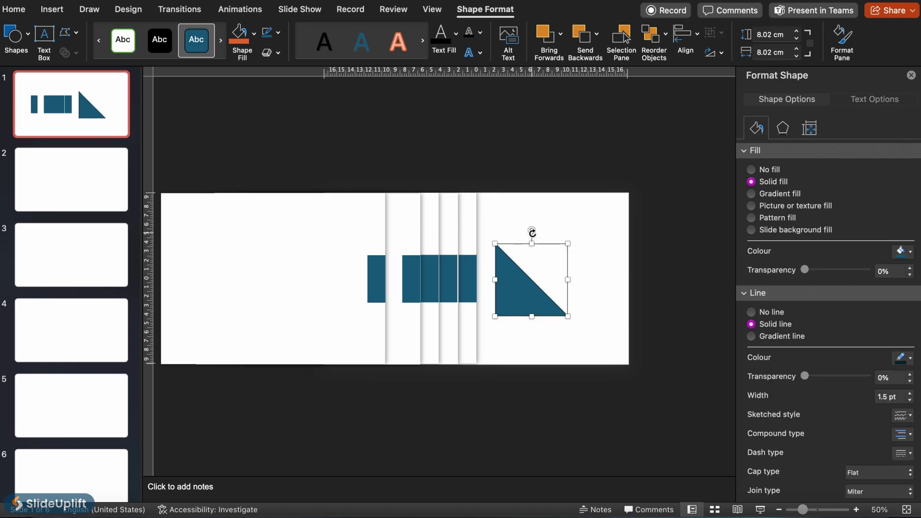
{"action": "left_click_drag", "start_coordinate": [532, 232], "coordinate": [482, 326]}
{"action": "left_click_drag", "start_coordinate": [551, 283], "coordinate": [486, 283]}
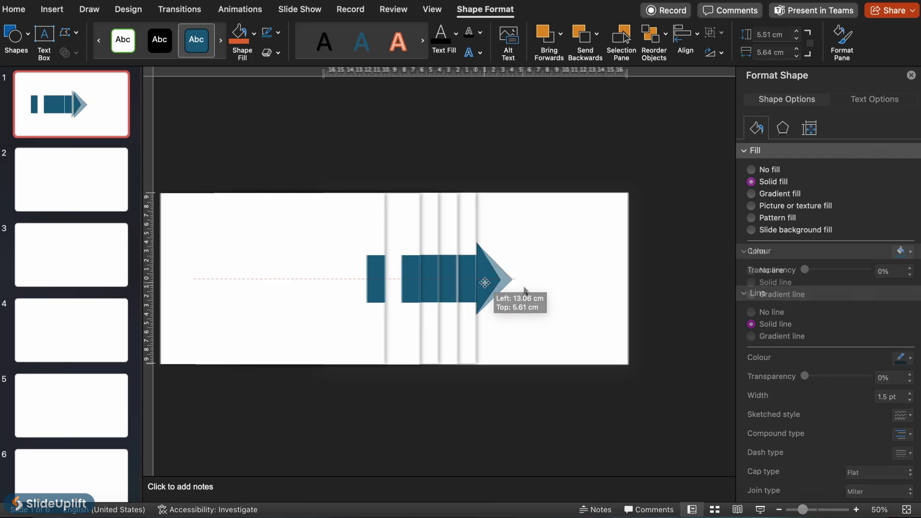
{"action": "right_click", "coordinate": [493, 284]}
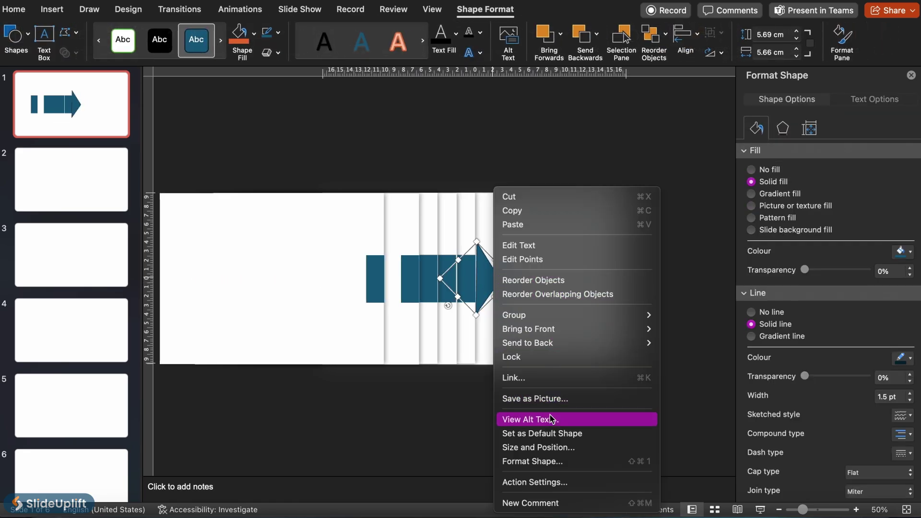
{"action": "mouse_move", "coordinate": [555, 343]}
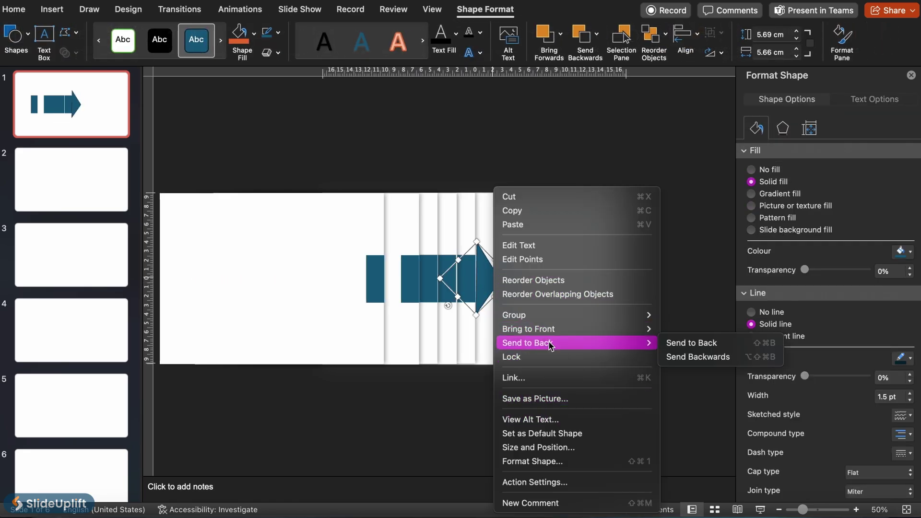
{"action": "left_click", "coordinate": [670, 343]}
{"action": "left_click_drag", "start_coordinate": [341, 312], "coordinate": [339, 312]}
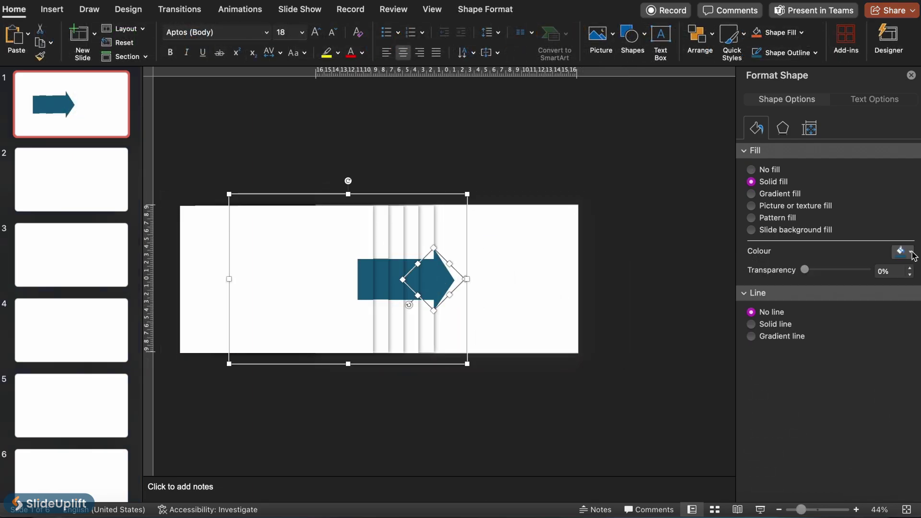
Step: Fill the arrowhead with the custom teal colour 07C1BC
{"action": "left_click", "coordinate": [911, 253]}
{"action": "left_click", "coordinate": [815, 397]}
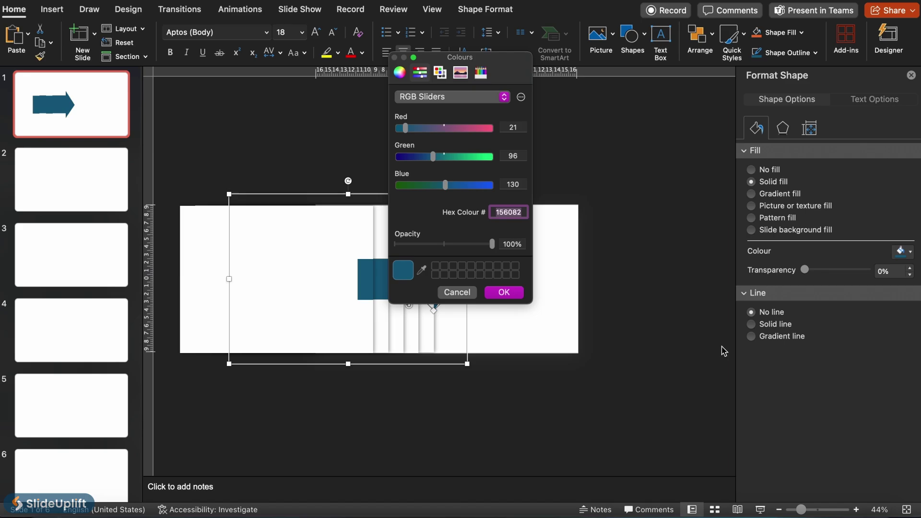
{"action": "type", "text": "07C1BC"}
{"action": "key", "text": "Return"}
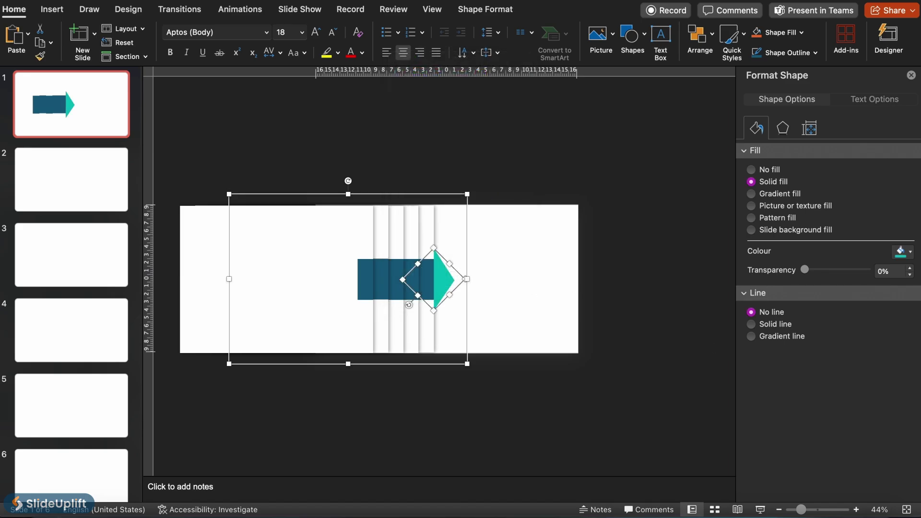
Step: Recolour a dark-blue bar segment from the fill colour choices
{"action": "left_click", "coordinate": [431, 289]}
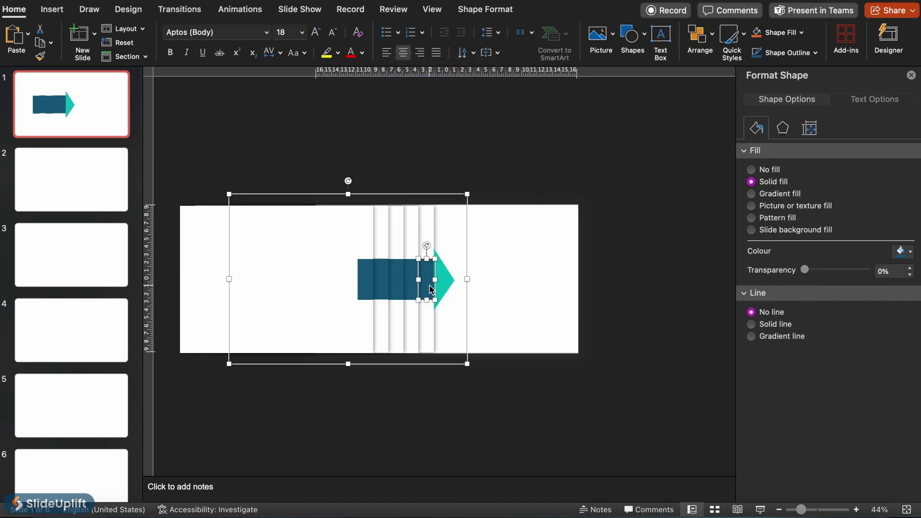
{"action": "left_click", "coordinate": [902, 251]}
{"action": "left_click", "coordinate": [811, 407]}
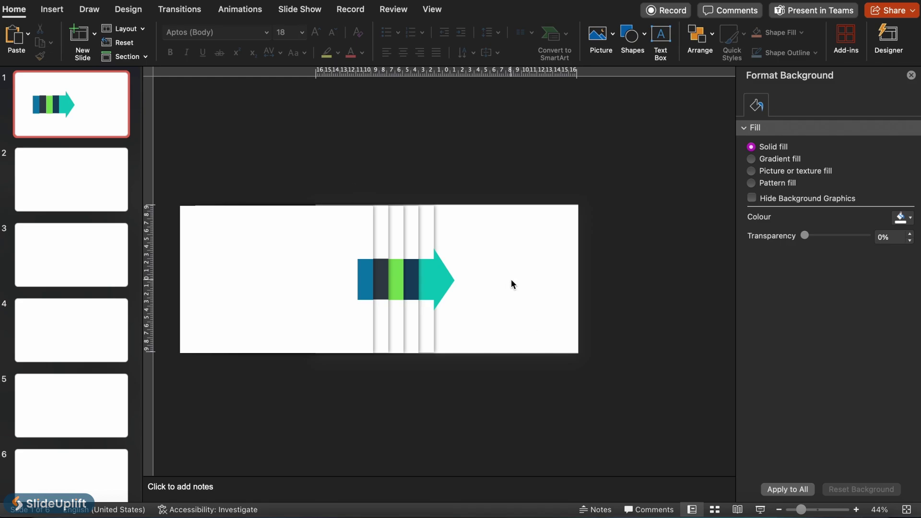
Step: Select everything on slide 1 and paste the arrow graphic onto slide 2
{"action": "key", "text": "super+a"}
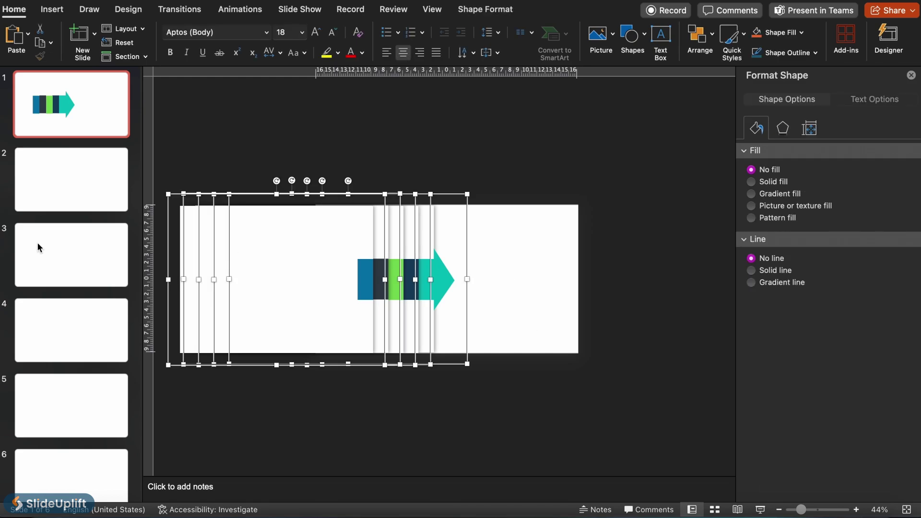
{"action": "left_click", "coordinate": [16, 174]}
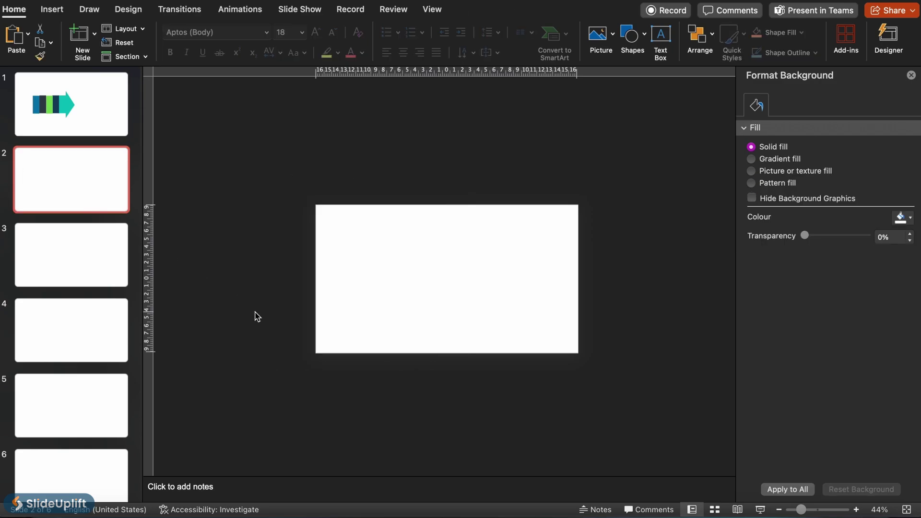
{"action": "key", "text": "super+v"}
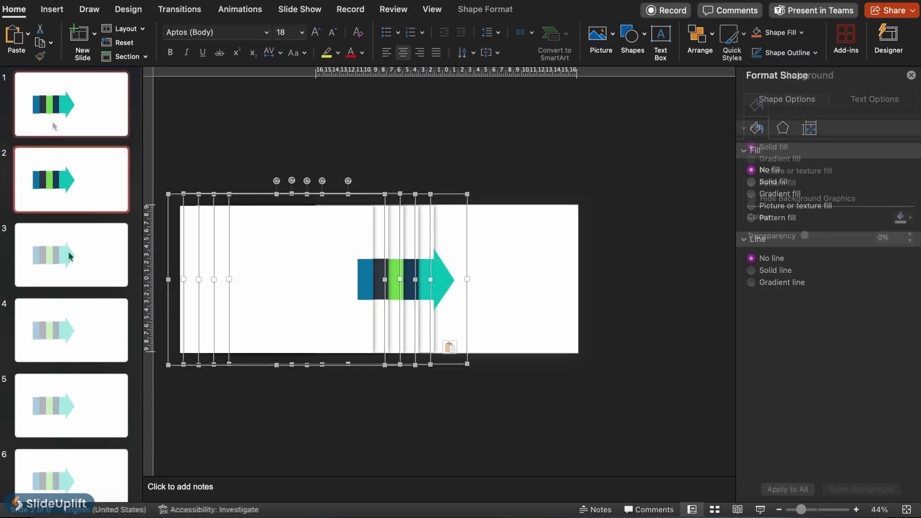
{"action": "left_click", "coordinate": [53, 124]}
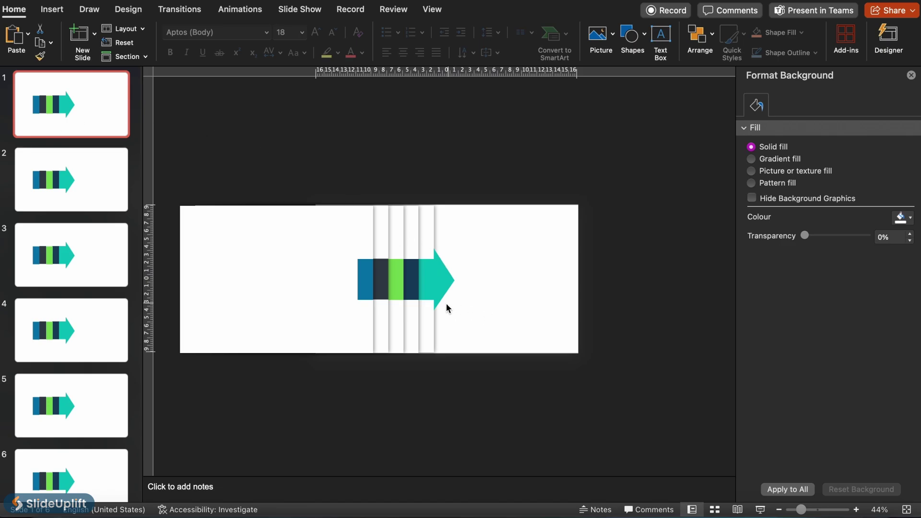
Step: Shift slide 2's teal arrowhead, then slide 3's arrowhead and navy block, to the right
{"action": "left_click", "coordinate": [68, 173]}
{"action": "left_click_drag", "start_coordinate": [434, 282], "coordinate": [552, 282]}
{"action": "key", "text": "Page_Down"}
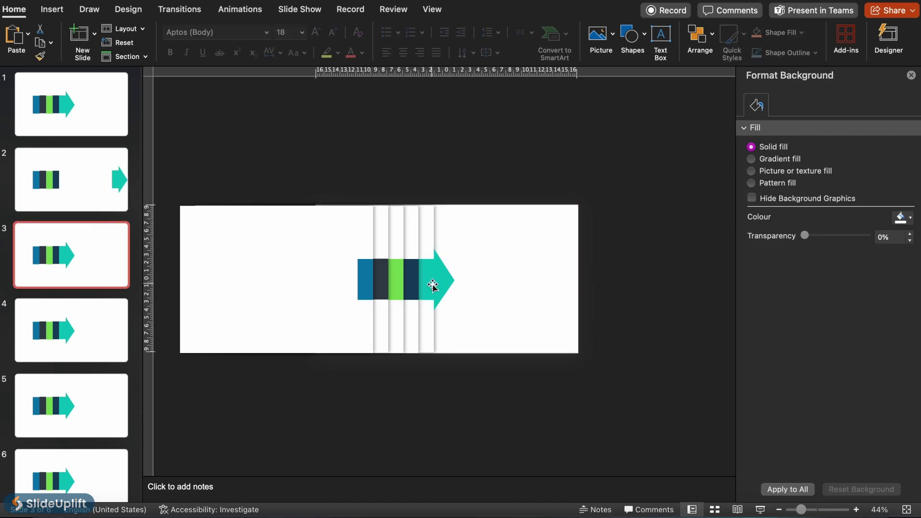
{"action": "left_click", "coordinate": [422, 284]}
{"action": "left_click", "coordinate": [414, 283], "text": "shift"}
{"action": "left_click_drag", "start_coordinate": [413, 283], "coordinate": [538, 282]}
Step: Move more arrow pieces right on slides 4 and 5, and the whole arrow on slide 6
{"action": "key", "text": "Page_Down"}
{"action": "left_click", "coordinate": [411, 274]}
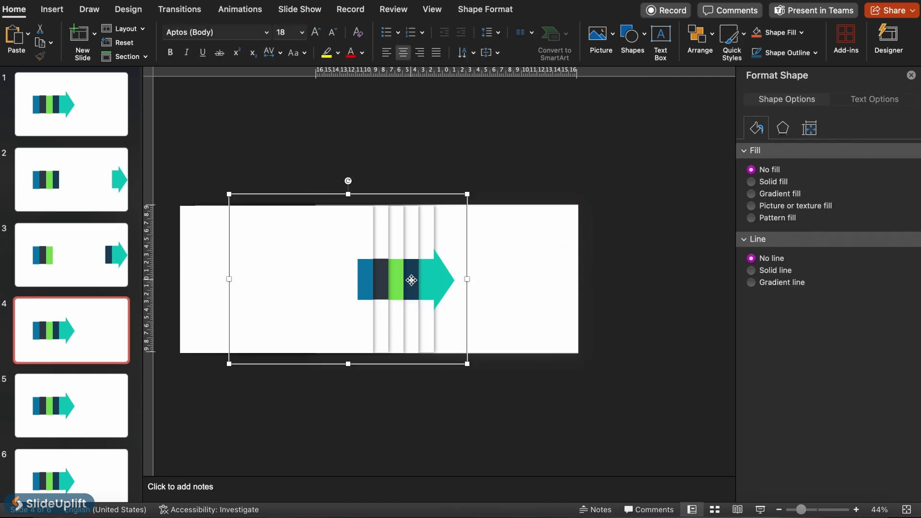
{"action": "left_click_drag", "start_coordinate": [412, 274], "coordinate": [518, 276]}
{"action": "key", "text": "Page_Down"}
{"action": "left_click", "coordinate": [413, 283]}
{"action": "left_click_drag", "start_coordinate": [413, 283], "coordinate": [499, 277]}
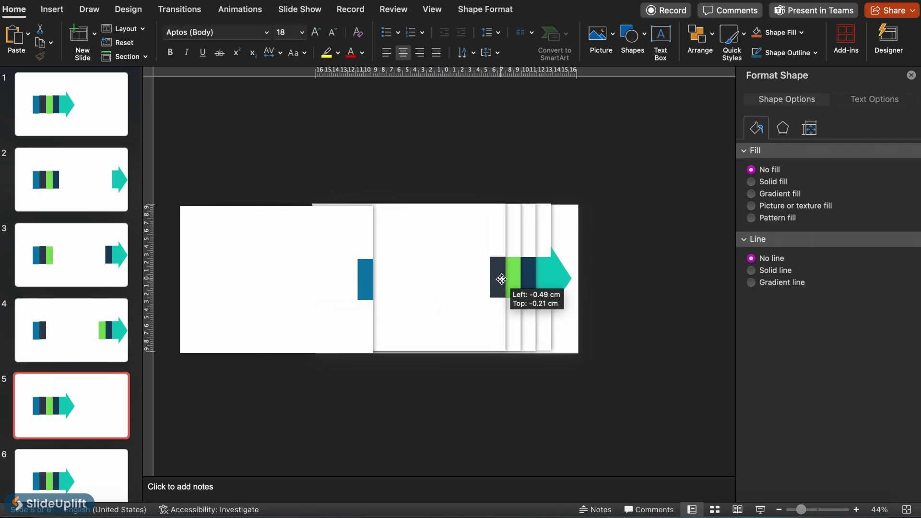
{"action": "left_click", "coordinate": [80, 453]}
{"action": "key", "text": "ctrl+a"}
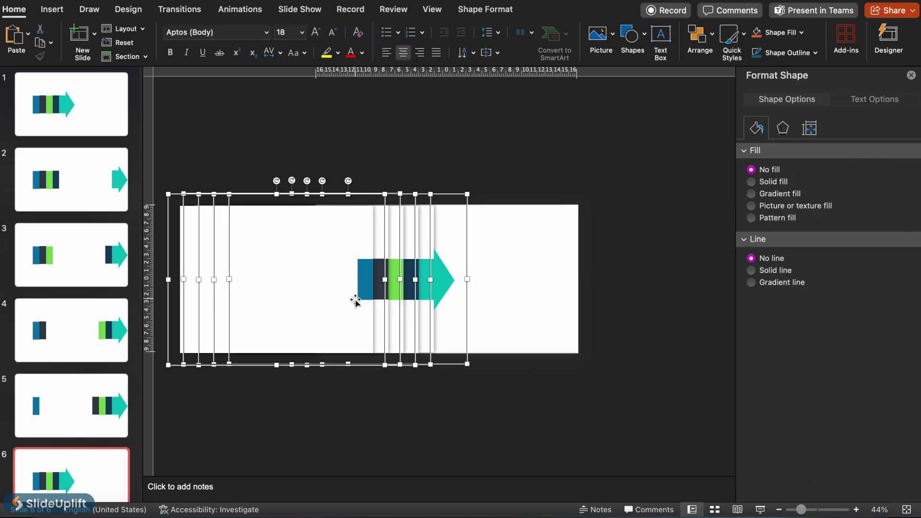
{"action": "left_click_drag", "start_coordinate": [354, 302], "coordinate": [476, 302]}
{"action": "left_click", "coordinate": [661, 315]}
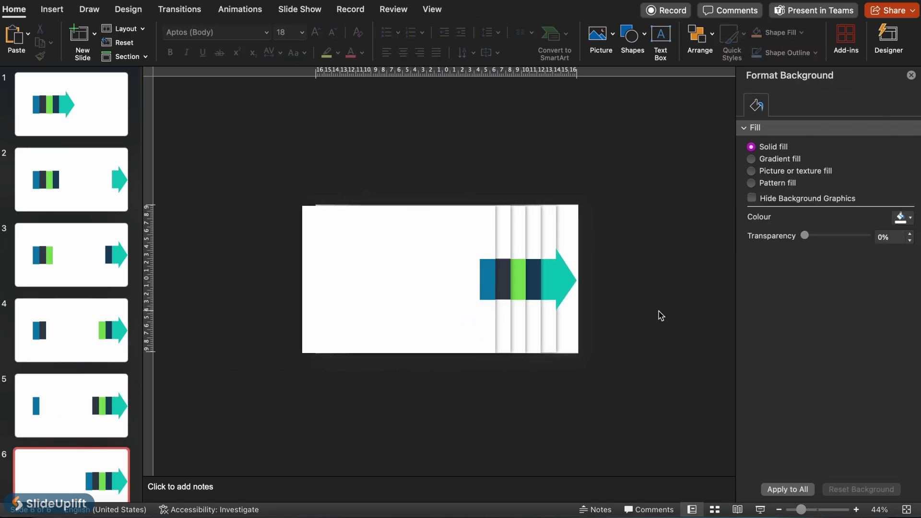
Step: Apply Morph to slide 1, then slide 2, then slides 3–6 together
{"action": "left_click", "coordinate": [70, 115]}
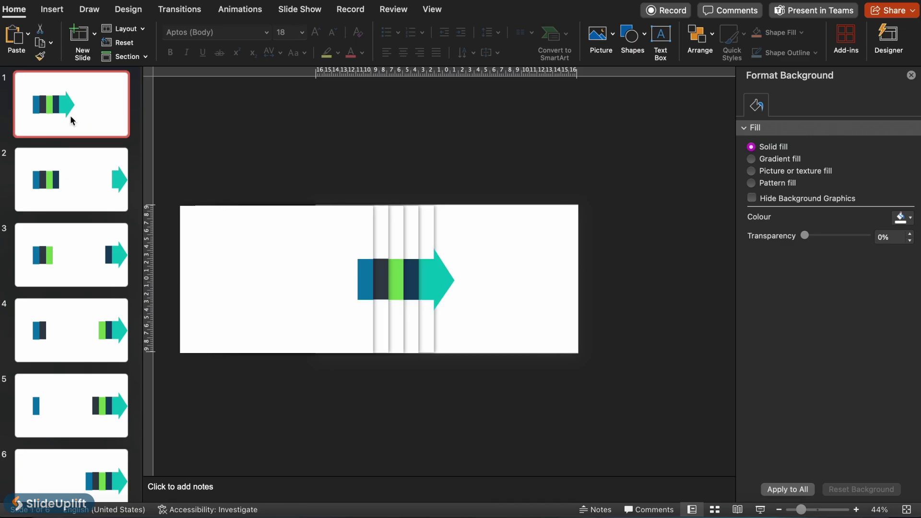
{"action": "left_click", "coordinate": [166, 9]}
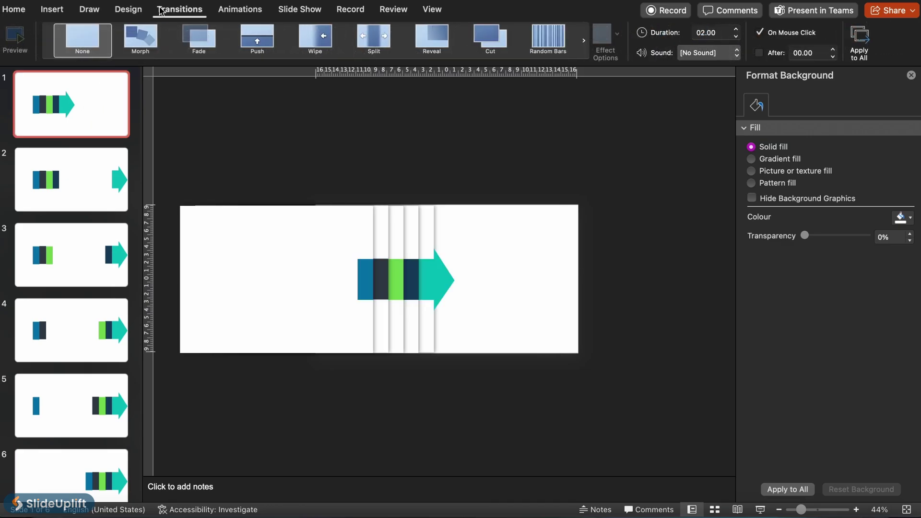
{"action": "left_click", "coordinate": [140, 38]}
{"action": "left_click", "coordinate": [88, 187]}
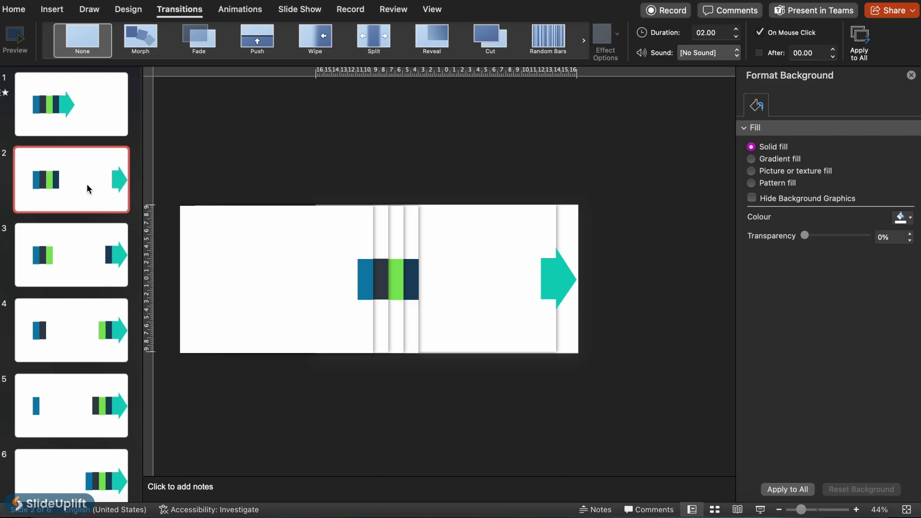
{"action": "left_click", "coordinate": [144, 38]}
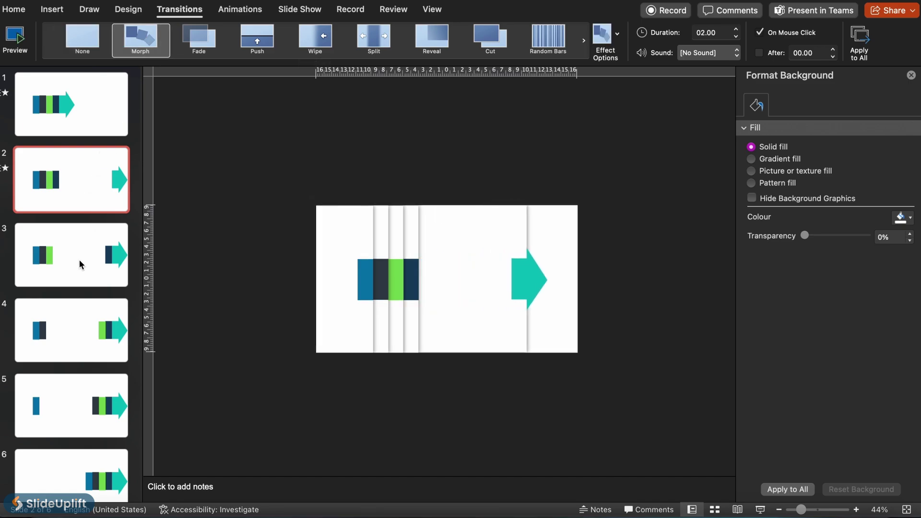
{"action": "left_click", "coordinate": [72, 475], "text": "shift"}
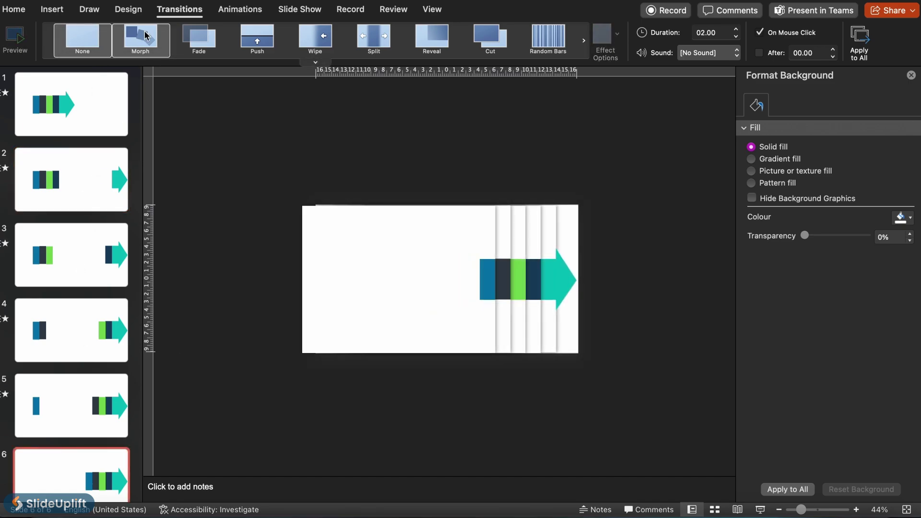
{"action": "left_click", "coordinate": [144, 36]}
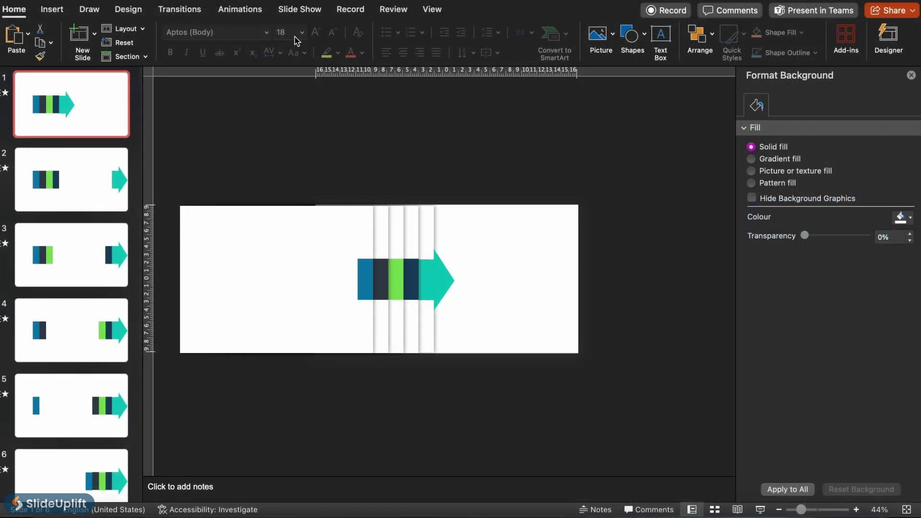
Step: Add a text box right of the arrow holding the pasted NovaTech title, narrowed and shifted right
{"action": "left_click", "coordinate": [661, 41]}
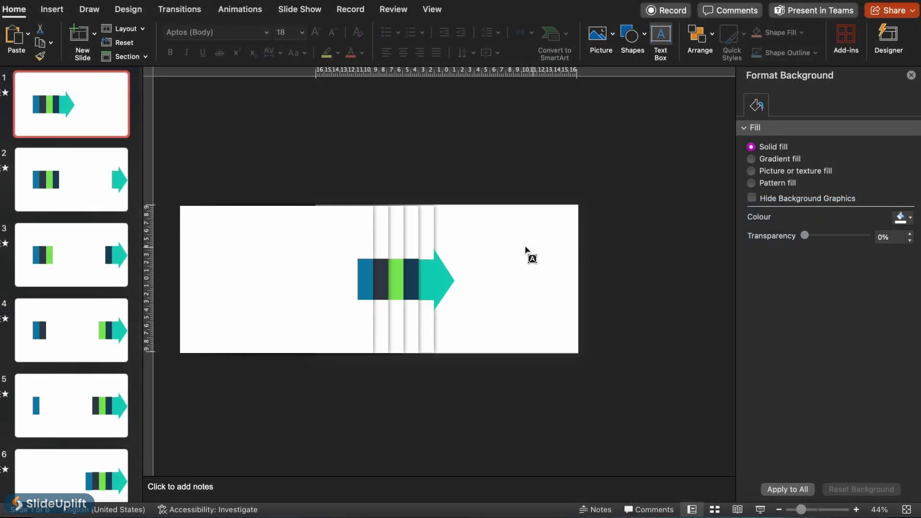
{"action": "left_click_drag", "start_coordinate": [485, 249], "coordinate": [558, 271]}
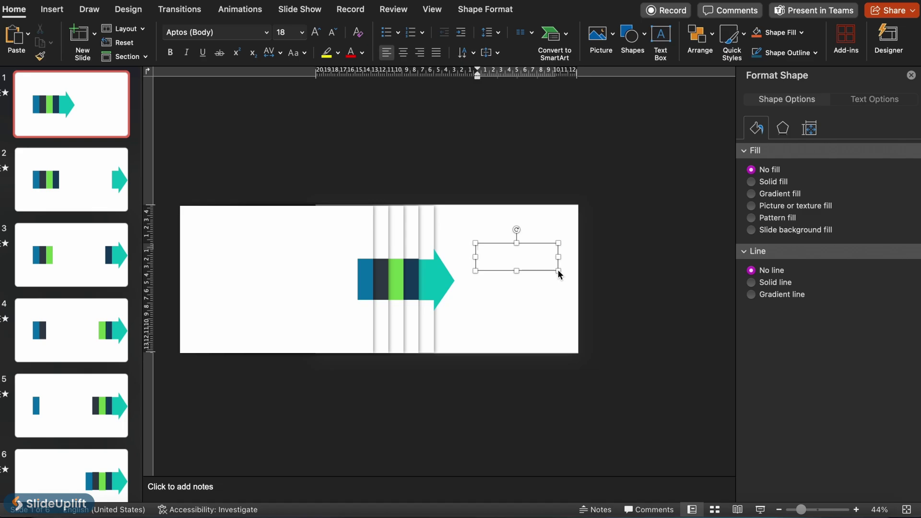
{"action": "type", "text": "NovaTech: Transforming Industries with AI"}
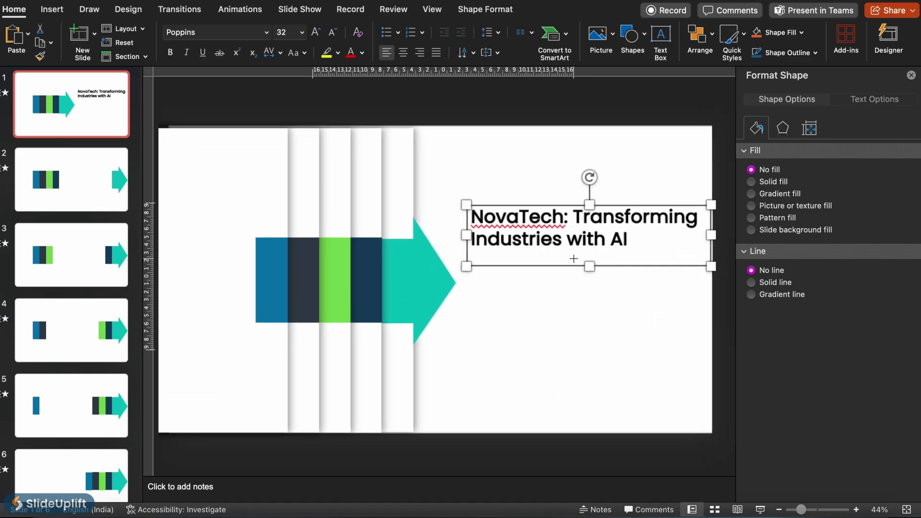
{"action": "left_click_drag", "start_coordinate": [722, 234], "coordinate": [688, 234]}
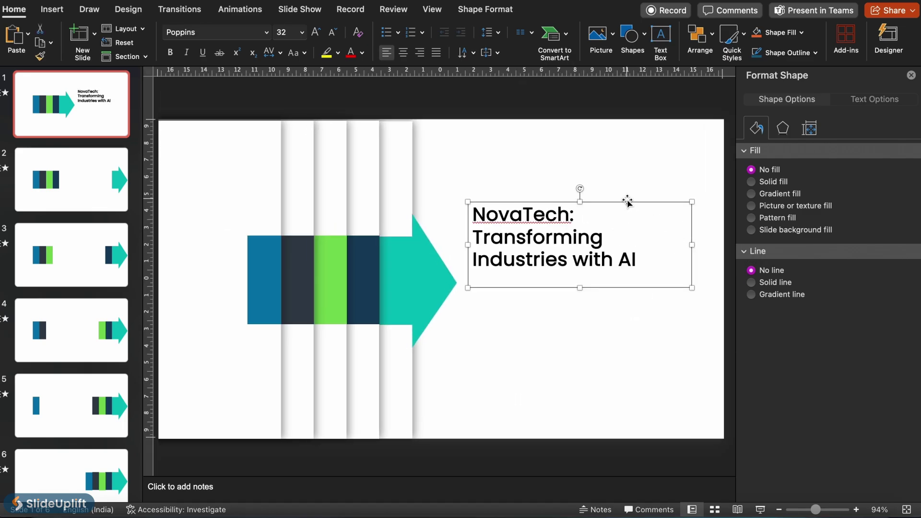
{"action": "left_click_drag", "start_coordinate": [627, 201], "coordinate": [650, 200]}
Step: Duplicate the title box below the divider as a pasted subtitle in Poppins 14, narrowed
{"action": "left_click_drag", "start_coordinate": [552, 198], "coordinate": [555, 303], "text": "alt"}
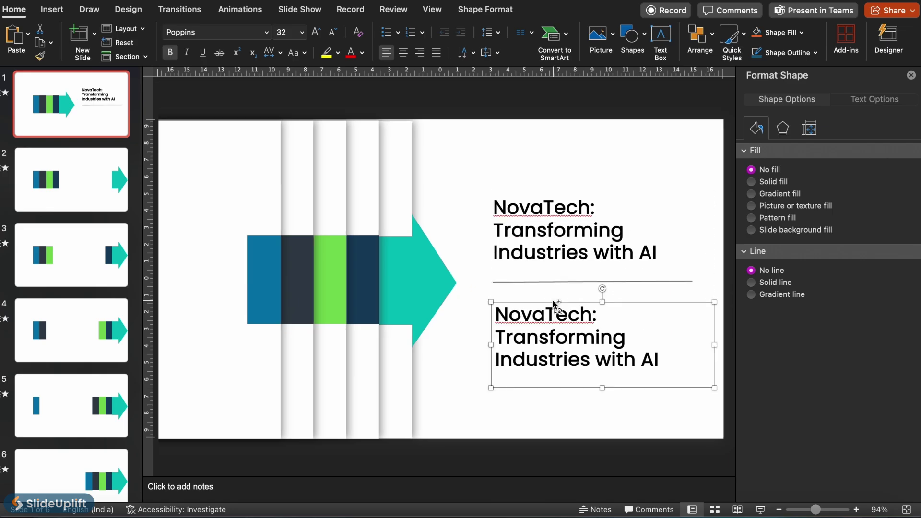
{"action": "triple_click", "coordinate": [570, 358]}
{"action": "type", "text": "A Journey of Innovation and Growth - 5 Years of Delivering Cutting-Edge AI Solutions"}
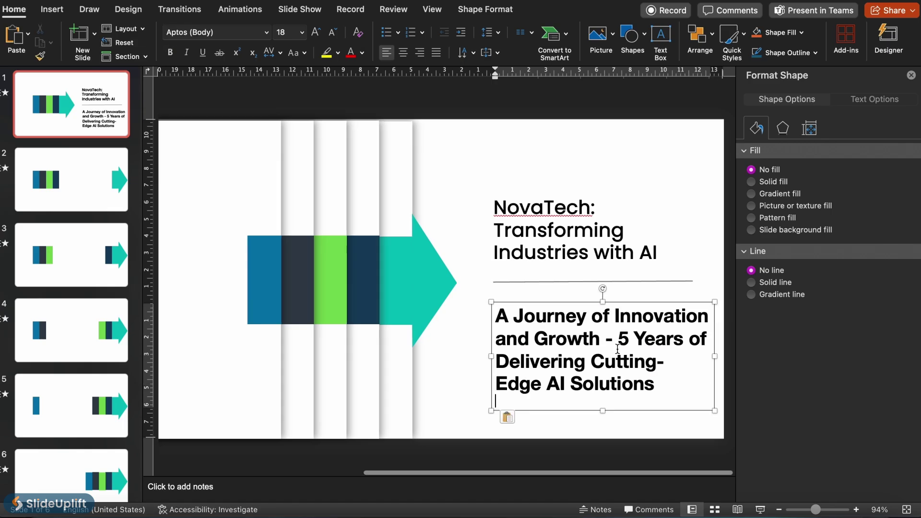
{"action": "left_click_drag", "start_coordinate": [665, 392], "coordinate": [498, 289]}
{"action": "left_click", "coordinate": [237, 33]}
{"action": "type", "text": "Poppins"}
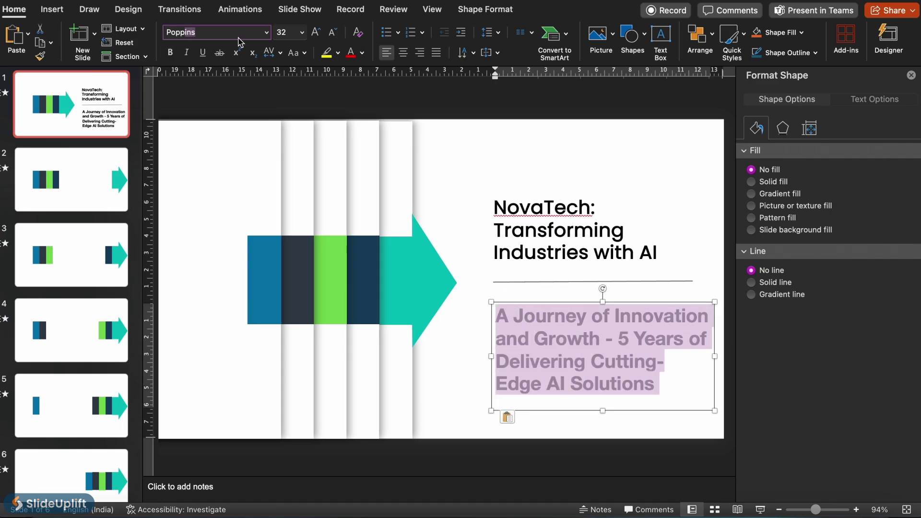
{"action": "key", "text": "Return"}
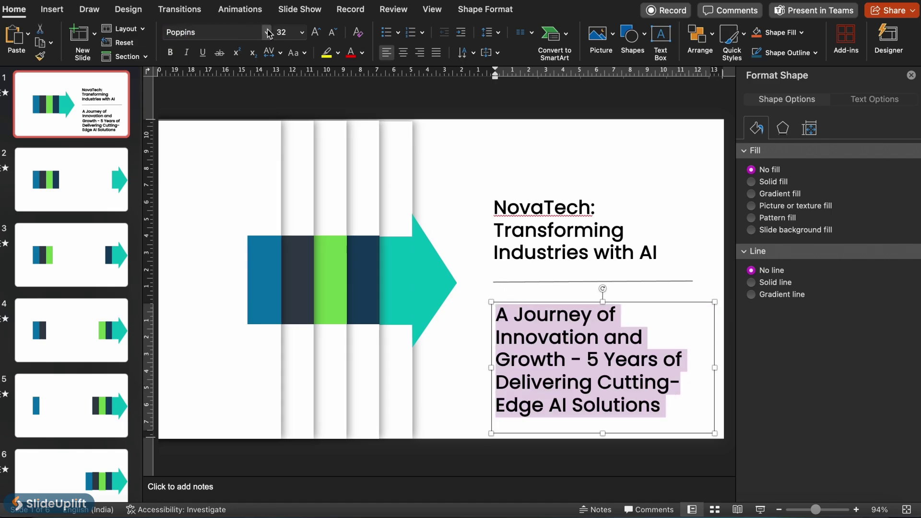
{"action": "left_click", "coordinate": [302, 32]}
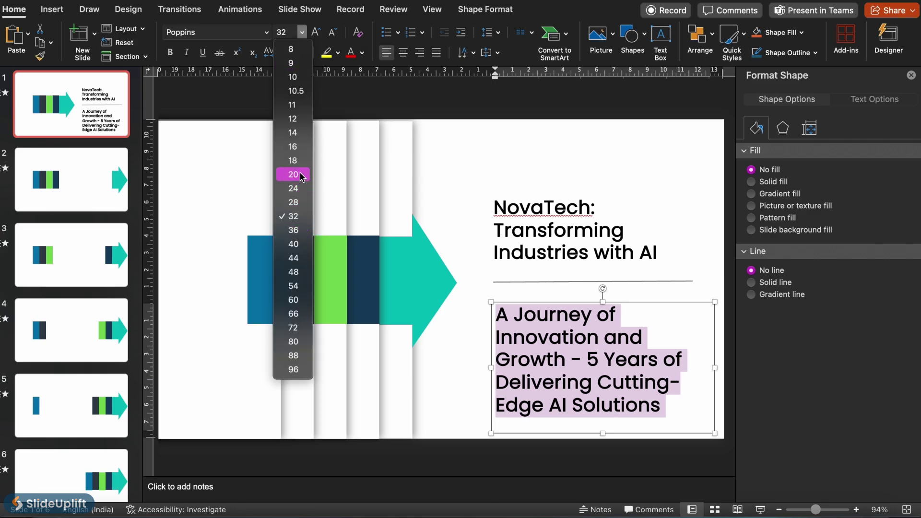
{"action": "left_click", "coordinate": [293, 132]}
{"action": "left_click_drag", "start_coordinate": [714, 321], "coordinate": [695, 319]}
Step: Nudge the title box down and the subtitle box up so they line up
{"action": "left_click", "coordinate": [597, 254]}
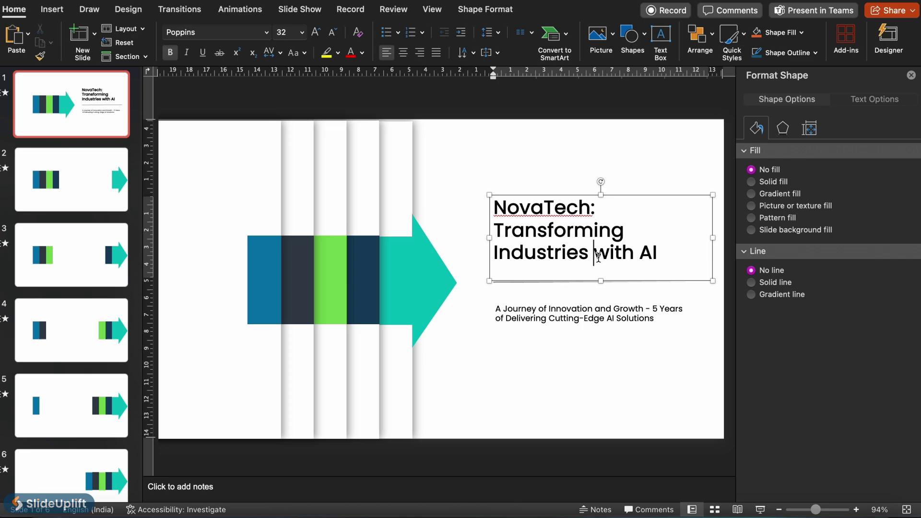
{"action": "left_click", "coordinate": [578, 196]}
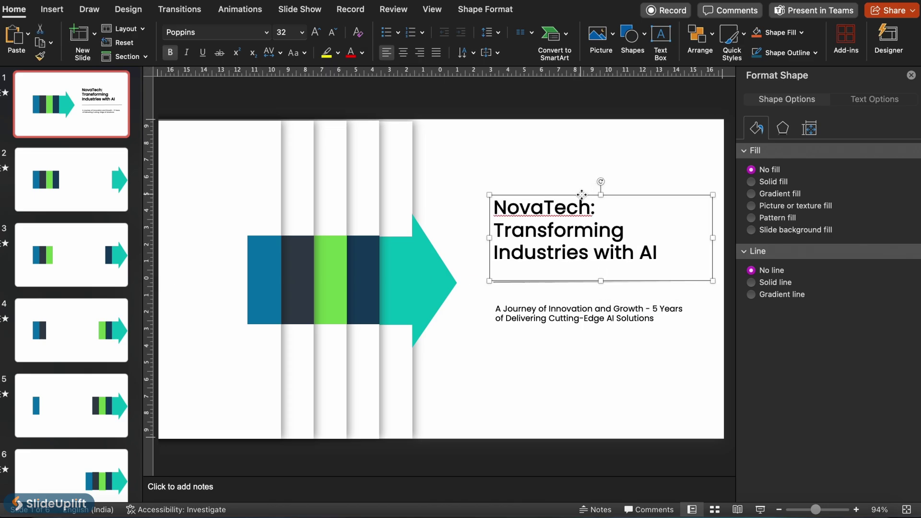
{"action": "left_click_drag", "start_coordinate": [582, 194], "coordinate": [581, 198]}
{"action": "left_click_drag", "start_coordinate": [570, 303], "coordinate": [569, 297]}
{"action": "left_click", "coordinate": [572, 242]}
{"action": "left_click", "coordinate": [587, 406]}
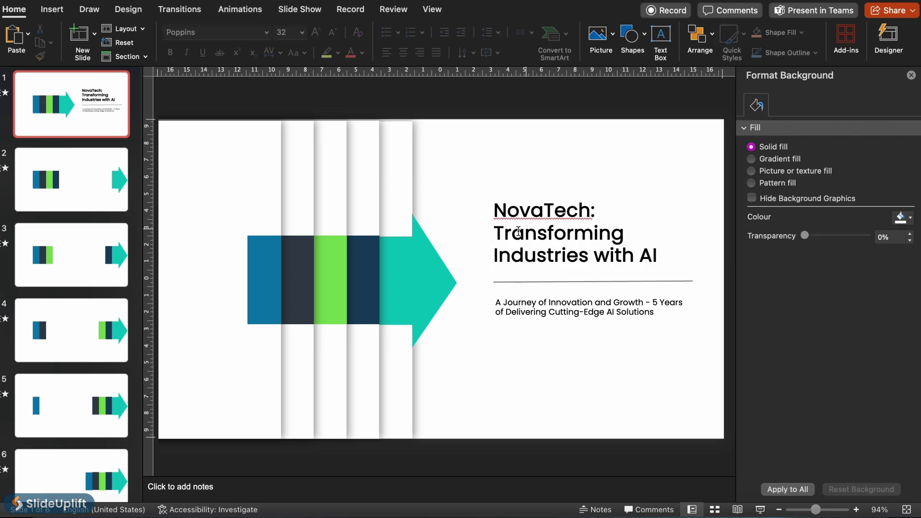
Step: Colour the word 'Transforming' in the title teal
{"action": "left_click_drag", "start_coordinate": [497, 233], "coordinate": [644, 233]}
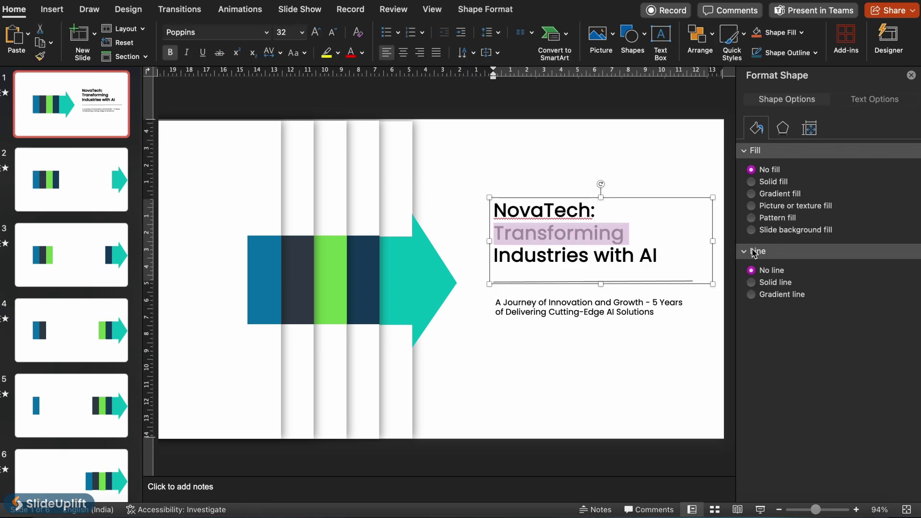
{"action": "left_click", "coordinate": [362, 53]}
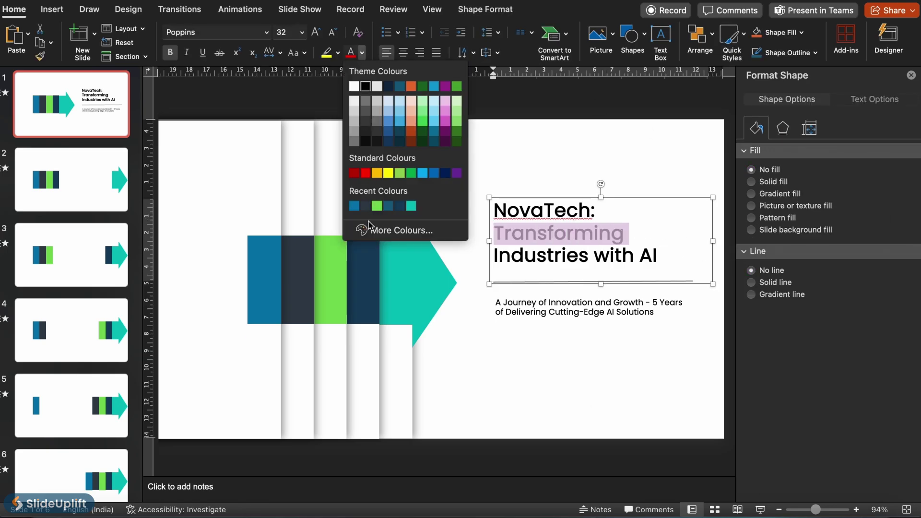
{"action": "left_click", "coordinate": [412, 206]}
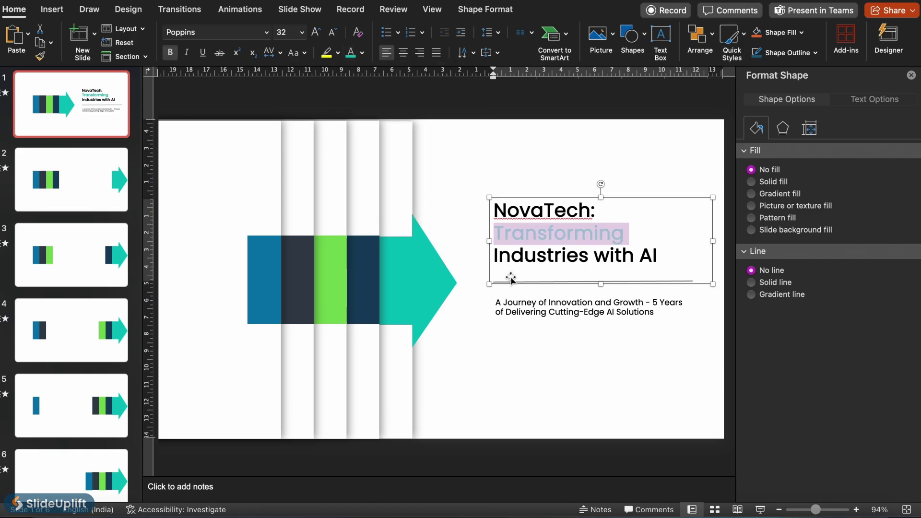
{"action": "left_click", "coordinate": [556, 367]}
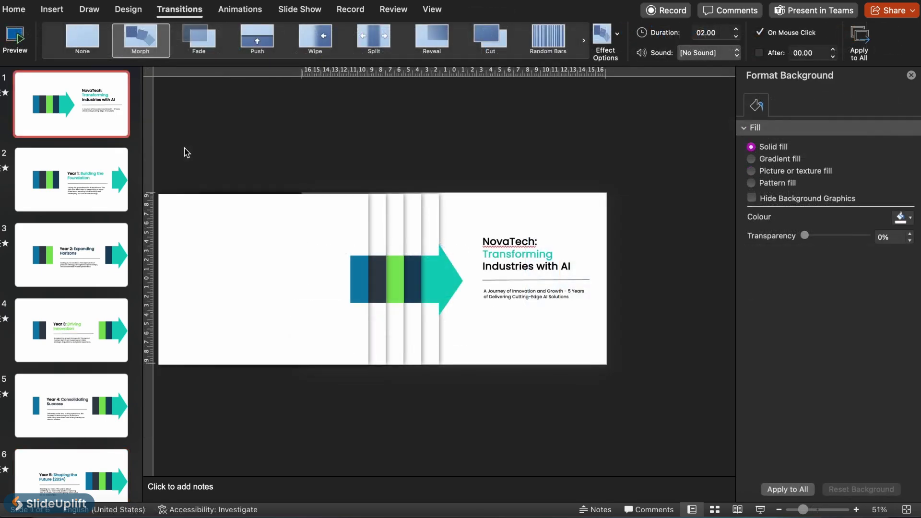
Step: Copy the rotated 2020 label onto the arrow's bands and edit the years on the copies
{"action": "left_click", "coordinate": [501, 243]}
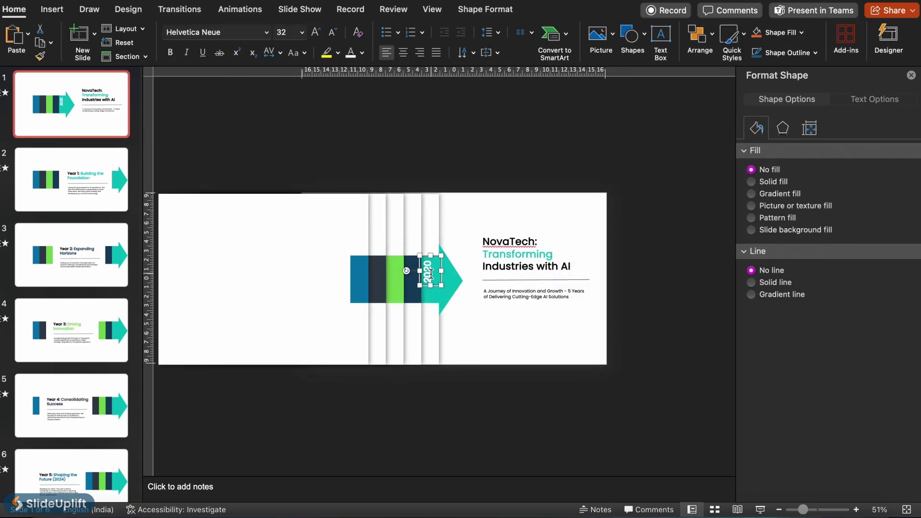
{"action": "mouse_move", "coordinate": [440, 278]}
{"action": "left_mouse_down"}
{"action": "mouse_move", "coordinate": [444, 287]}
{"action": "mouse_move", "coordinate": [424, 277]}
{"action": "left_mouse_up"}
{"action": "left_click", "coordinate": [411, 296]}
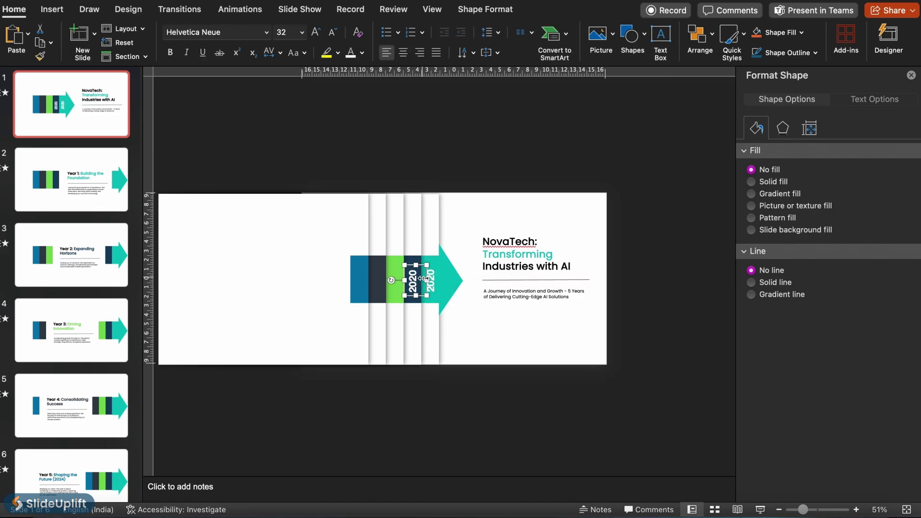
{"action": "double_click", "coordinate": [414, 282]}
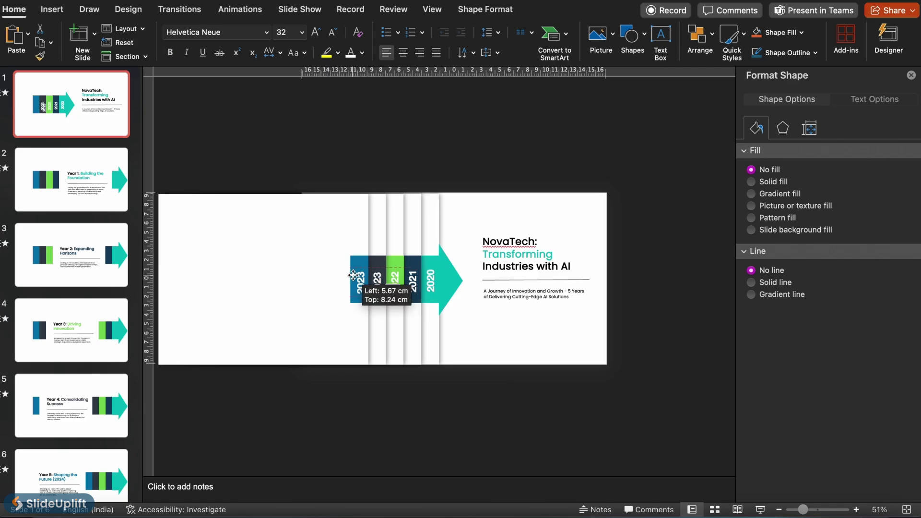
{"action": "left_click_drag", "start_coordinate": [357, 282], "coordinate": [361, 282]}
{"action": "double_click", "coordinate": [361, 282]}
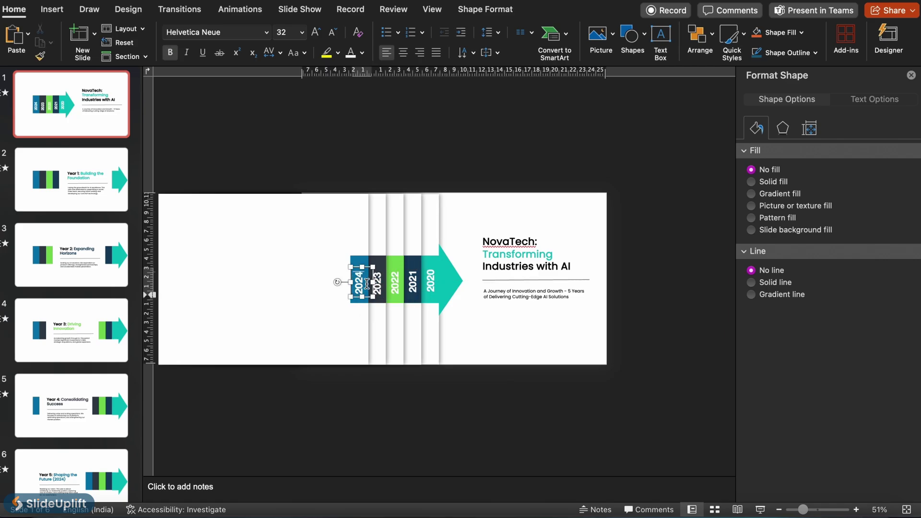
Step: Select the 2024, 2023, 2022 and 2021 labels together and align them
{"action": "left_click", "coordinate": [359, 387]}
{"action": "left_click", "coordinate": [358, 282]}
{"action": "left_click", "coordinate": [377, 282], "text": "shift"}
{"action": "left_click", "coordinate": [394, 282], "text": "shift"}
{"action": "left_click", "coordinate": [415, 287], "text": "shift"}
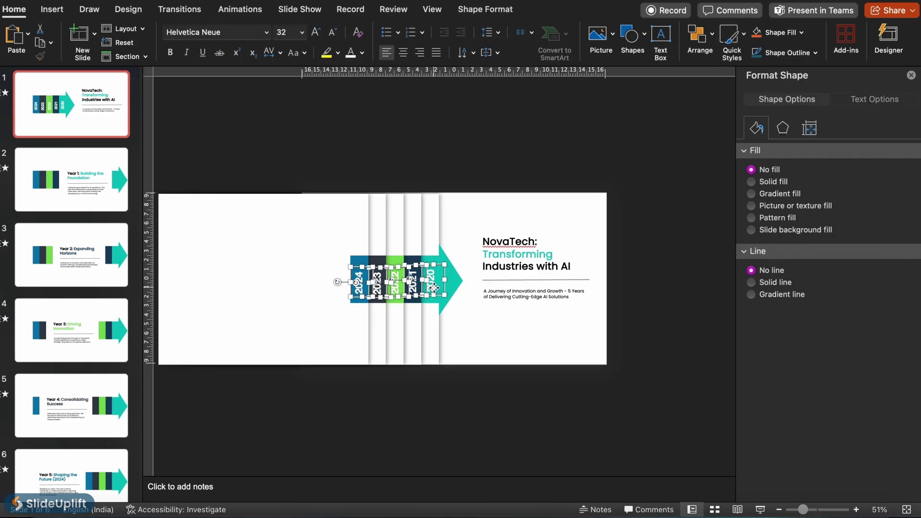
{"action": "left_click", "coordinate": [696, 40]}
{"action": "mouse_move", "coordinate": [710, 258]}
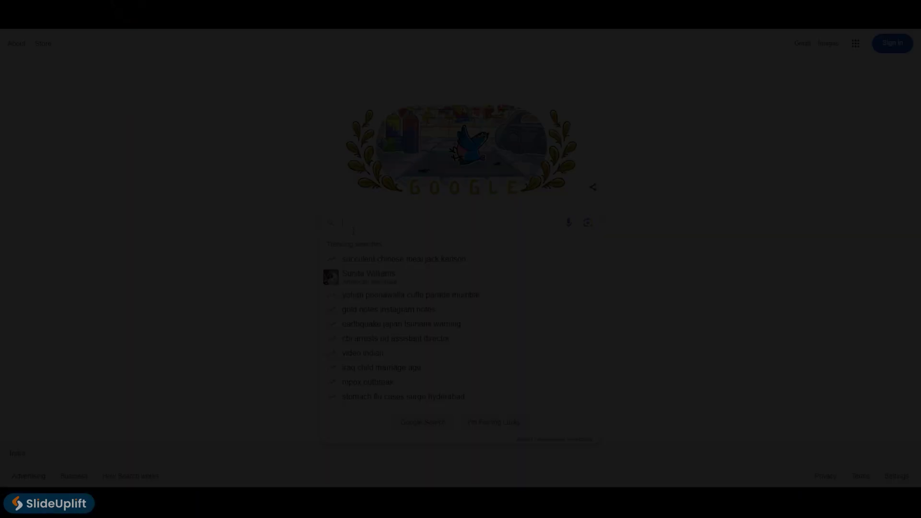
Step: Reach SlideUpLift via Google, search 'Timeline' and open the Animated Timeline Template page
{"action": "type", "text": "ideupli"}
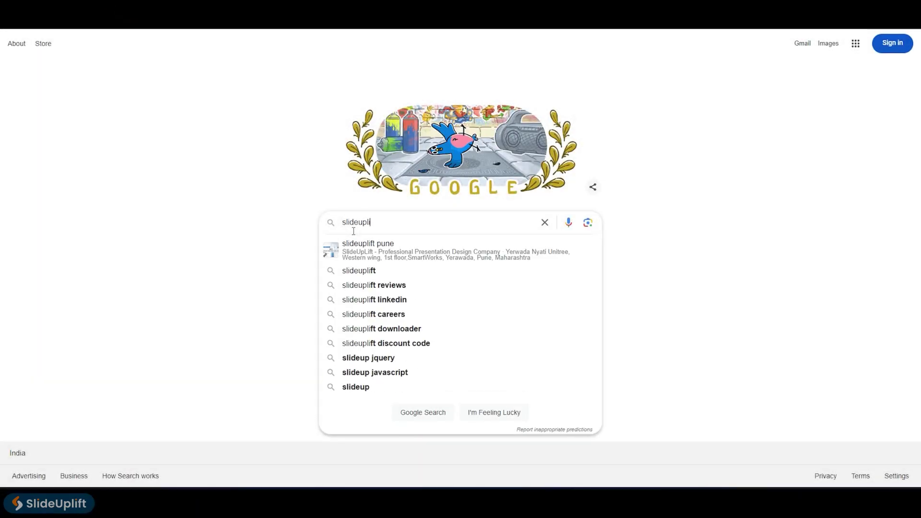
{"action": "type", "text": "ft"}
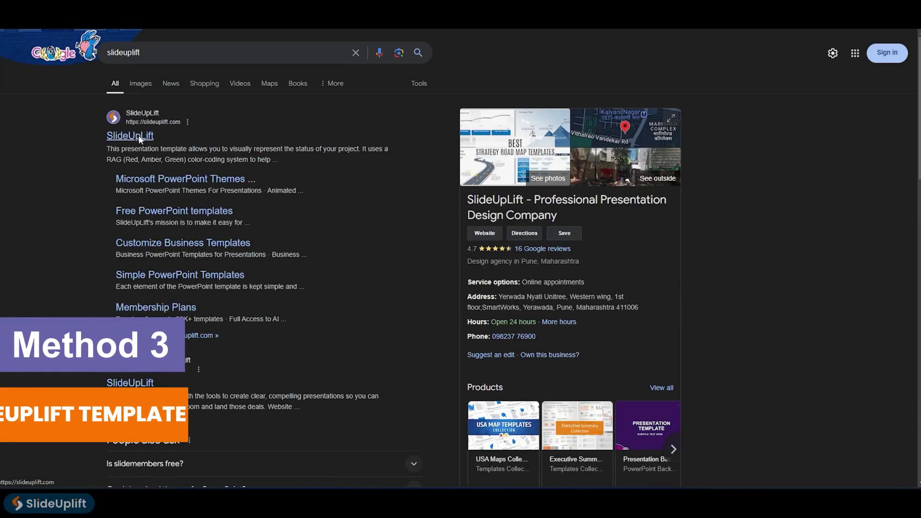
{"action": "left_click", "coordinate": [110, 138]}
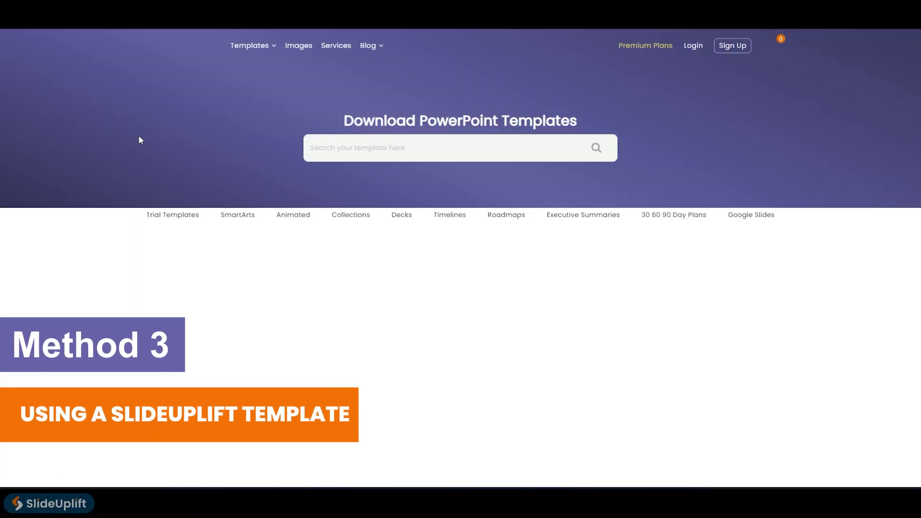
{"action": "left_click", "coordinate": [351, 154]}
{"action": "type", "text": "Timeline"}
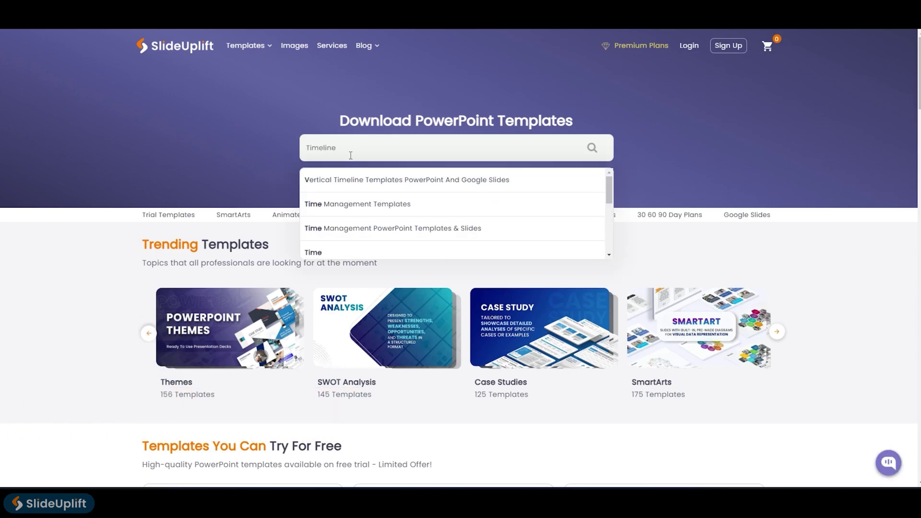
{"action": "key", "text": "Return"}
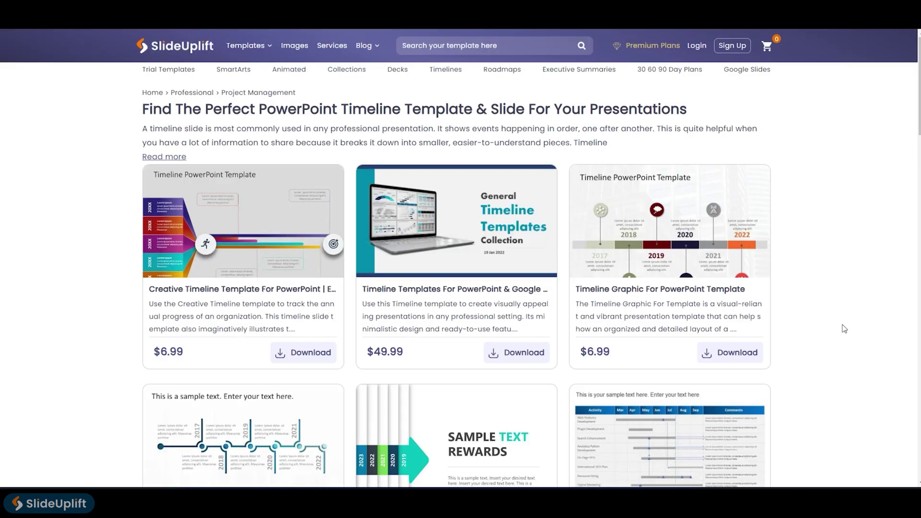
{"action": "scroll", "coordinate": [844, 328], "scroll_direction": "down", "scroll_amount": 3}
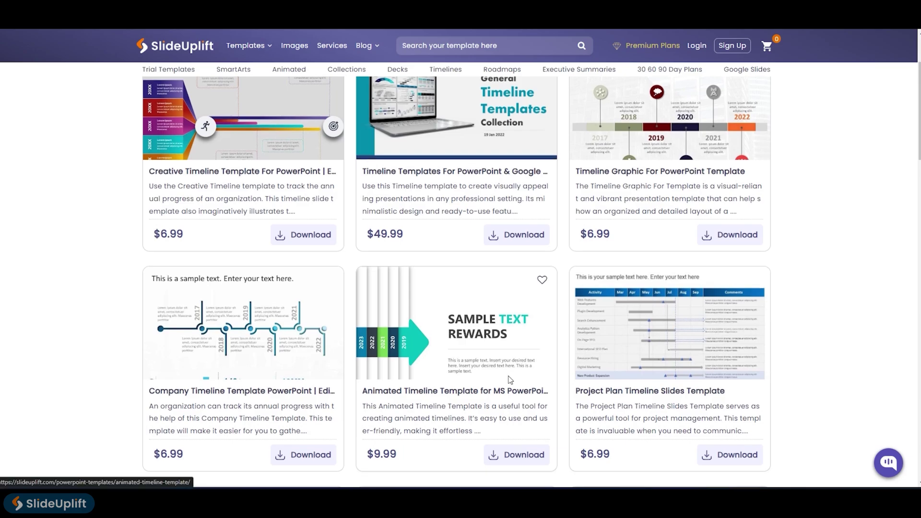
{"action": "left_click", "coordinate": [510, 379]}
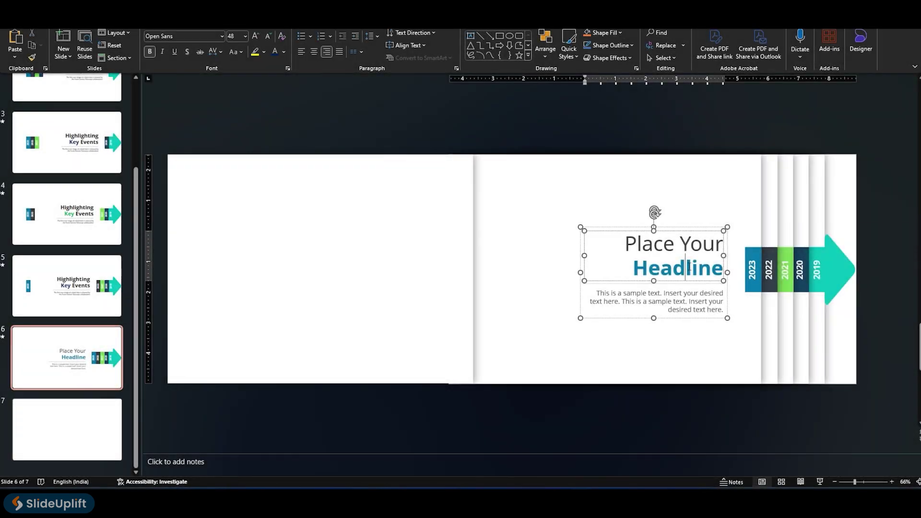
Step: Replace 'Place Your Headline' with the pasted 'Highlighting Key Events' and select the new text
{"action": "left_click_drag", "start_coordinate": [625, 243], "coordinate": [690, 270]}
{"action": "type", "text": "Highlighting Key Events"}
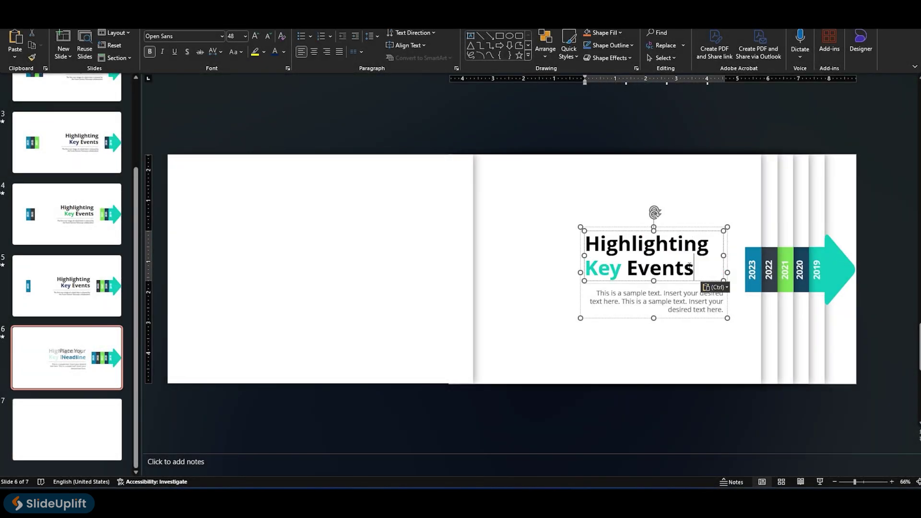
{"action": "key", "text": "ctrl+a"}
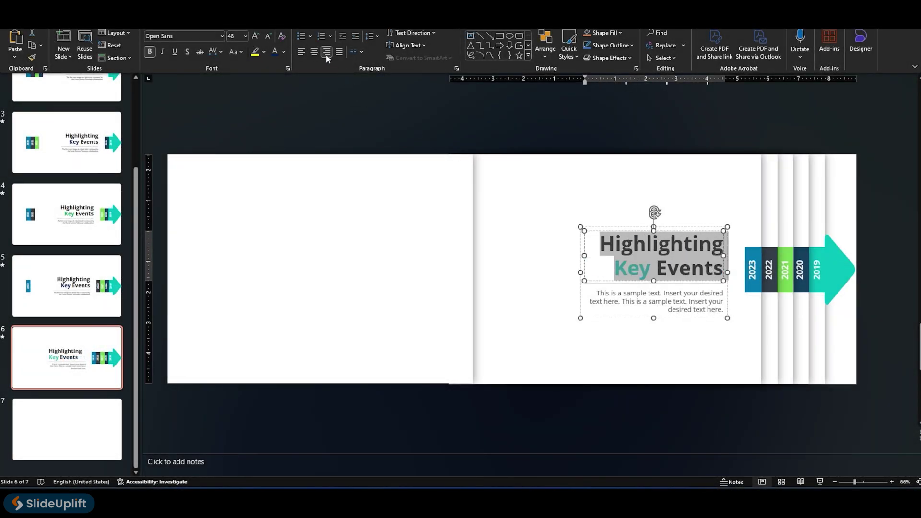